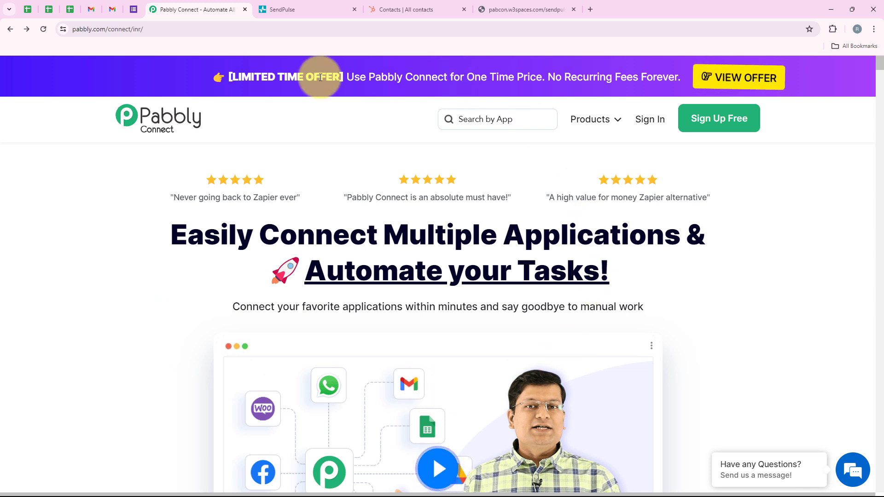
- Sign in to the Pabbly account and access the Pabbly Connect application
click(206, 26)
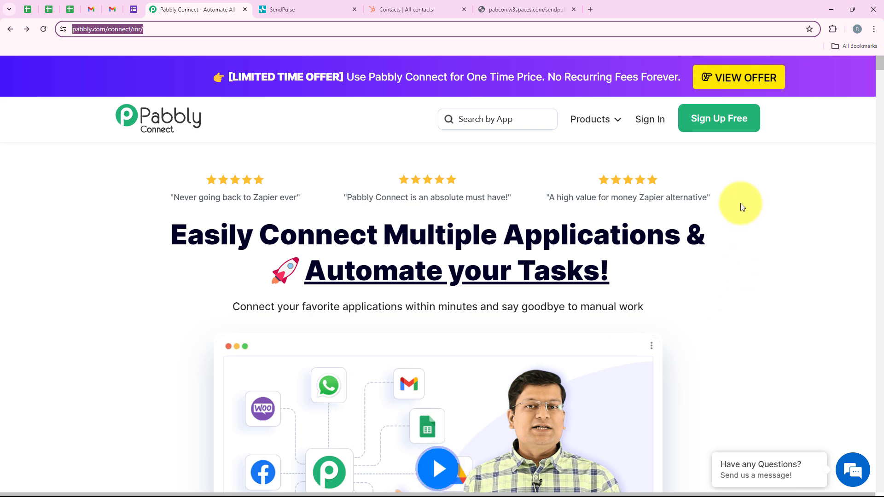
click(573, 190)
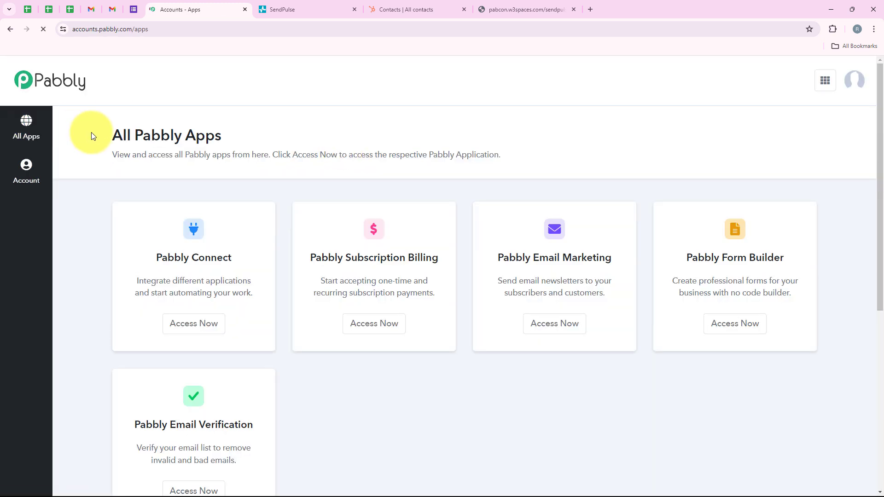
drag(110, 134, 226, 137)
click(228, 138)
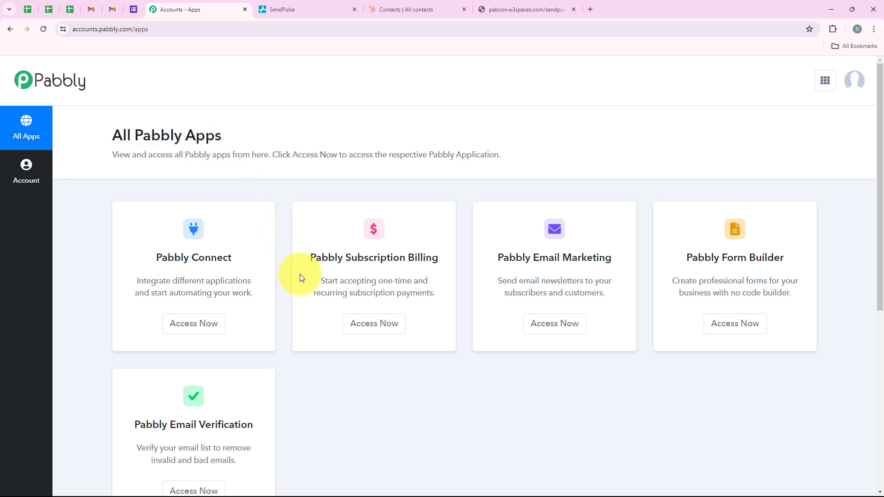
scroll(309, 322, down, 1)
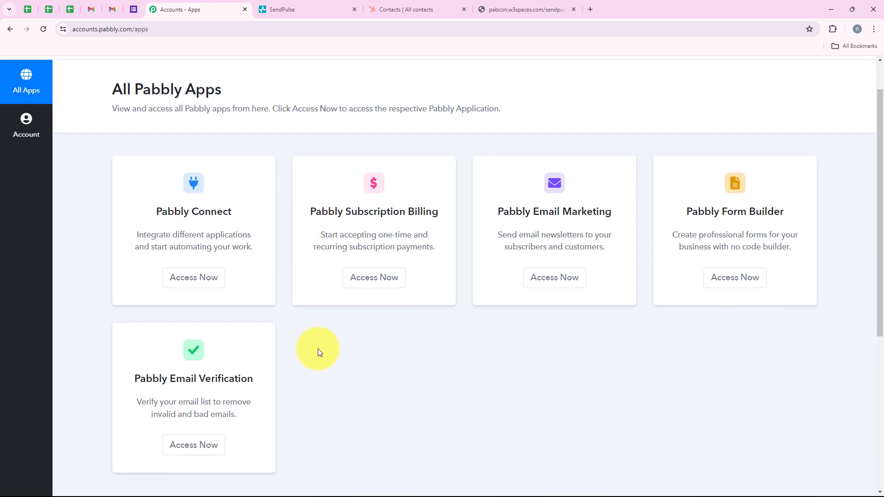
scroll(318, 353, up, 1)
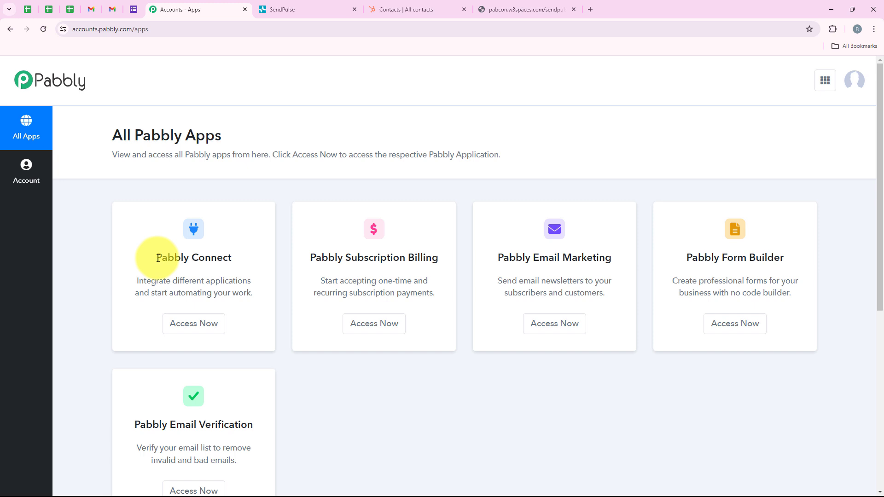
drag(150, 256, 233, 257)
drag(172, 280, 260, 282)
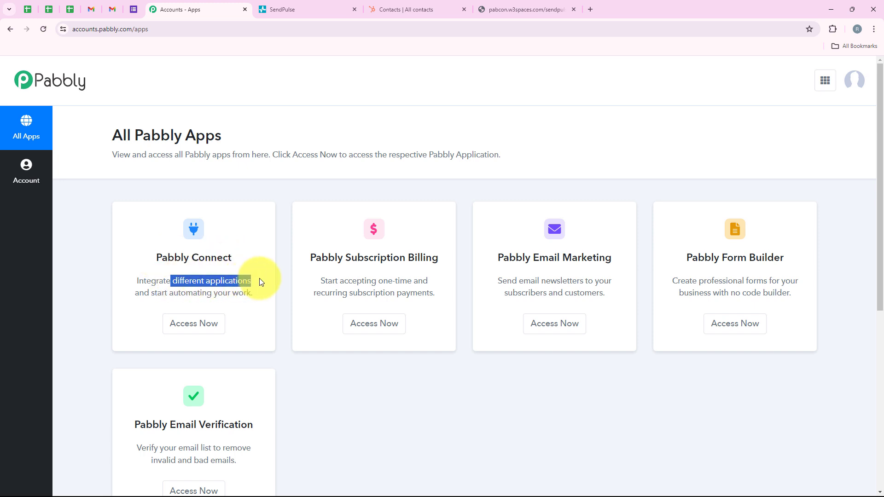
click(215, 332)
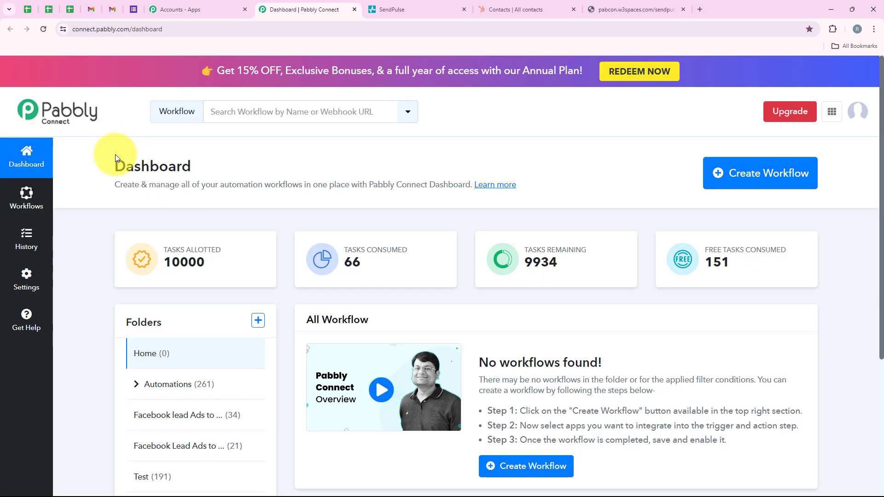
- Create a workflow named "How to Create HubSpot Contact from SendPulse Subscriber" in the Automations folder
drag(109, 159, 232, 166)
click(235, 165)
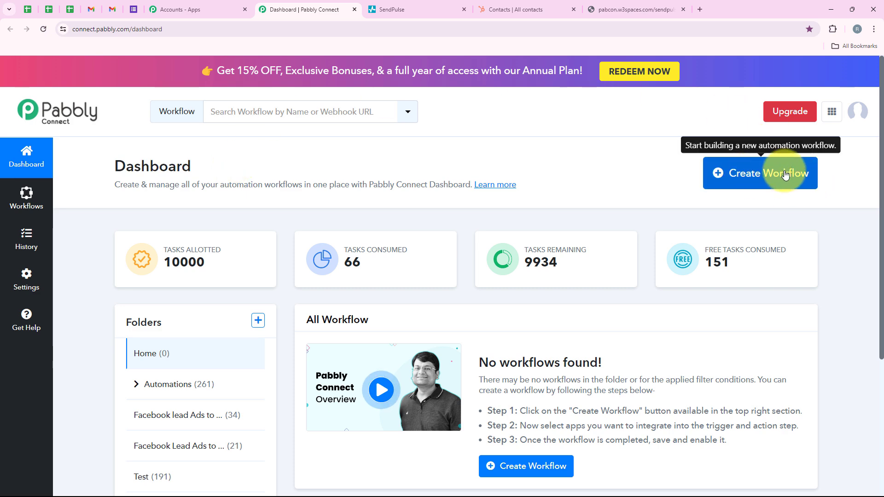
click(785, 175)
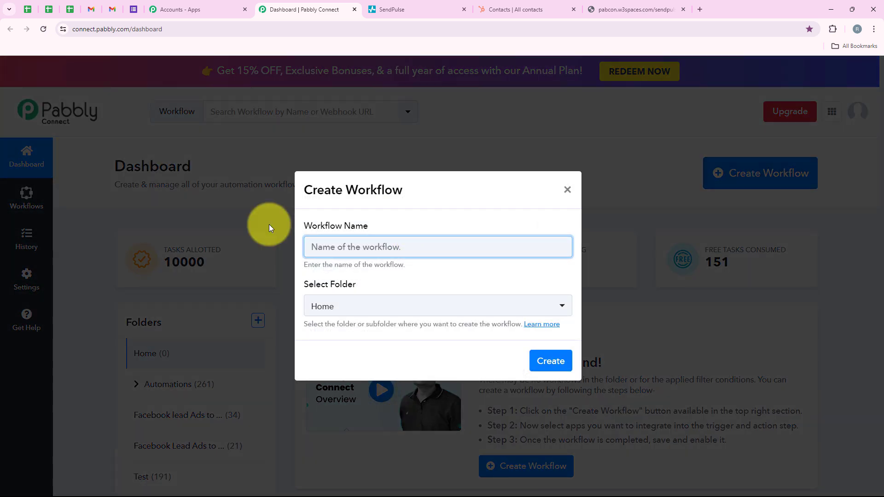
drag(269, 224, 338, 276)
click(374, 278)
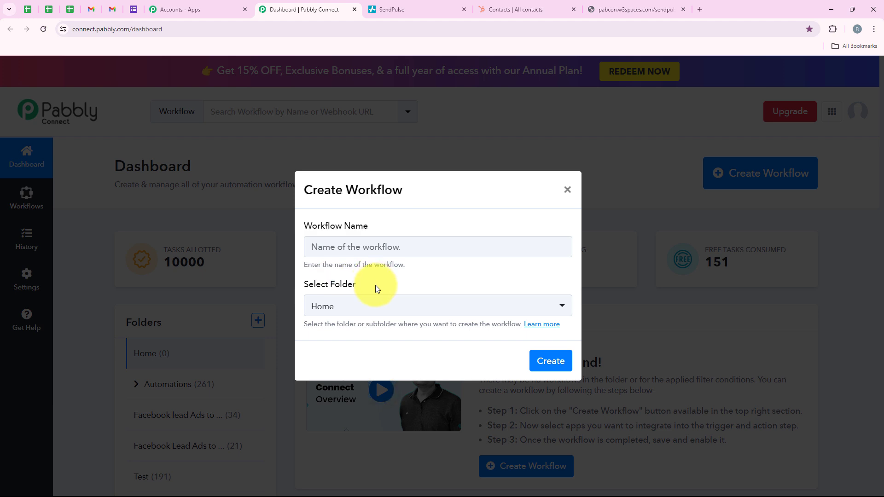
click(356, 314)
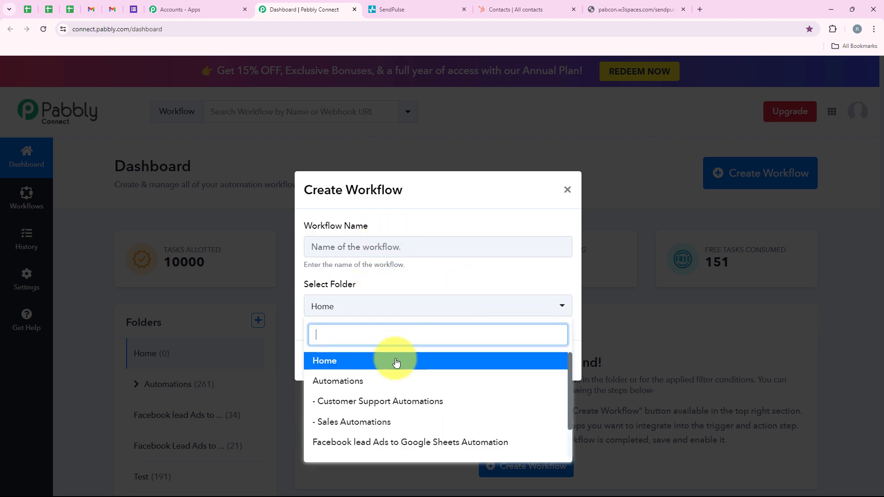
click(528, 388)
click(397, 252)
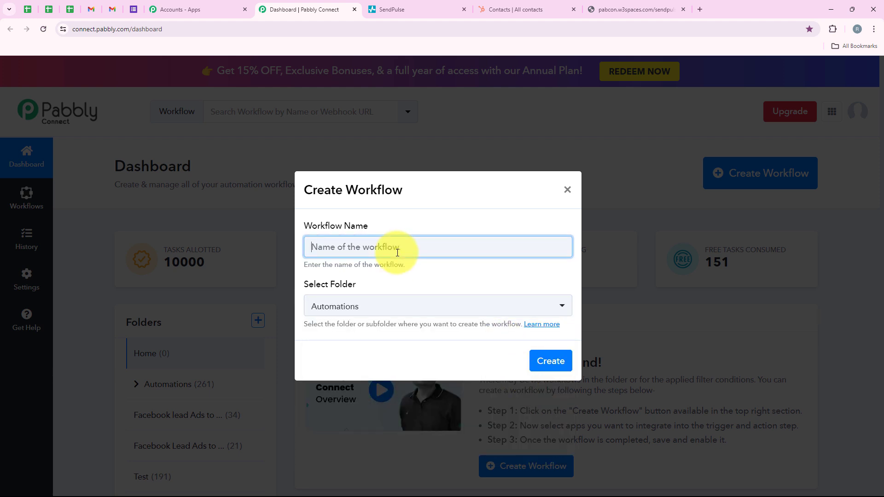
text(How to Create HubSpot Contact from SendPulse Subscriber)
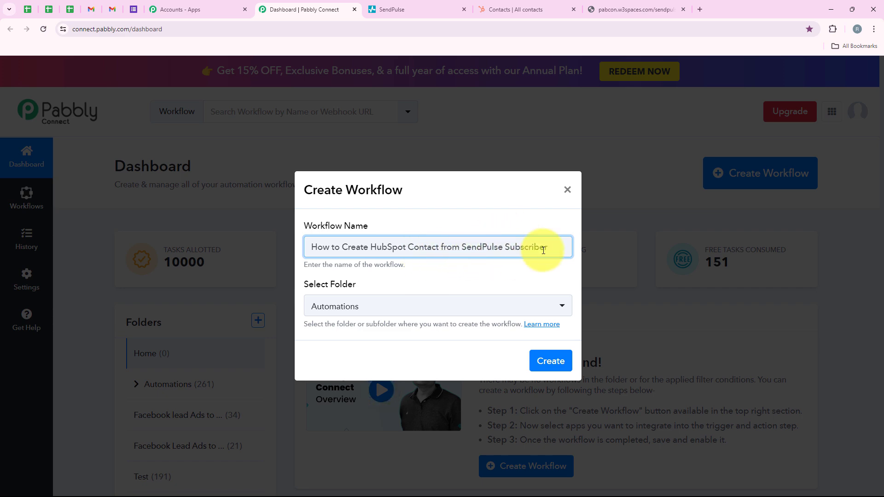
click(542, 374)
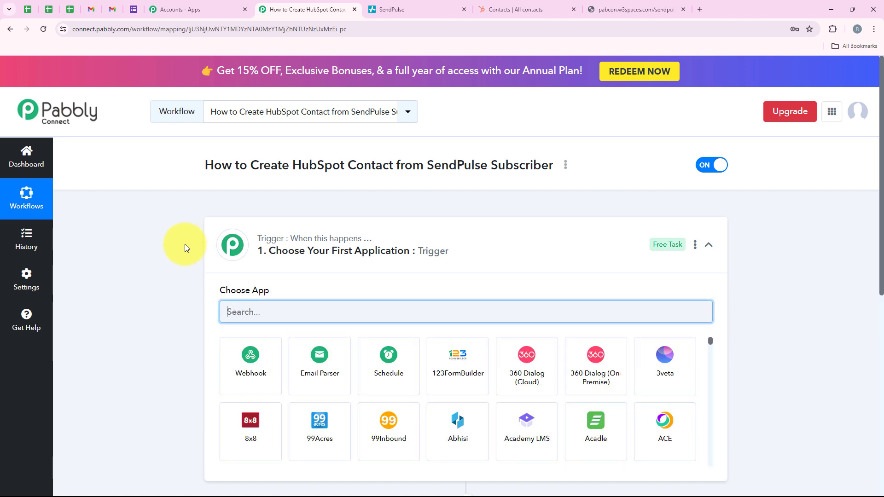
- Set the workflow's trigger to the Sendpulse app with the New Subscriber event
click(482, 234)
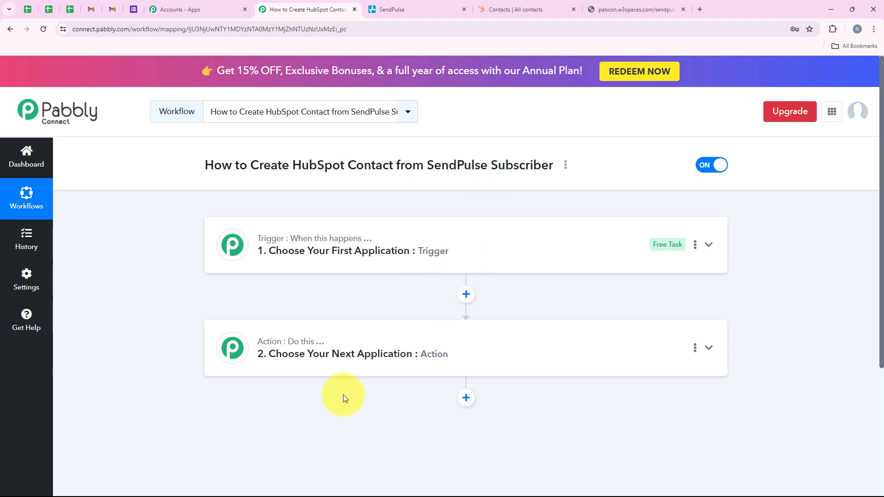
click(472, 263)
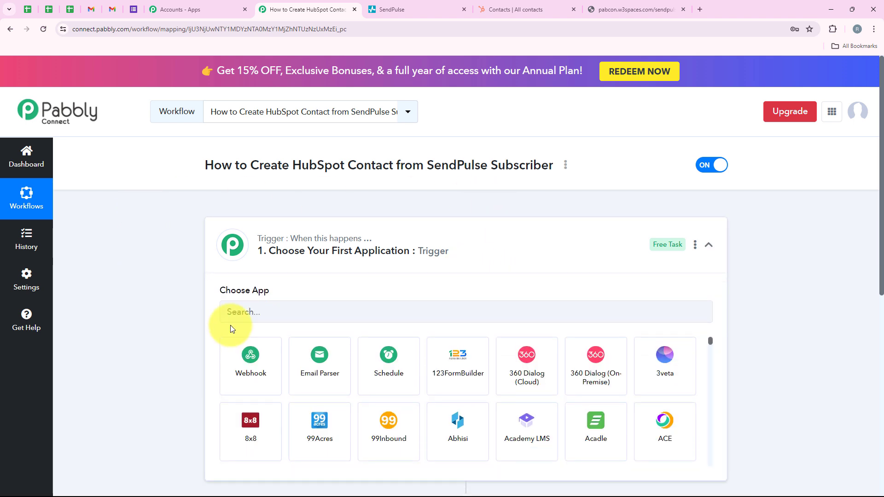
click(257, 313)
text(SendP)
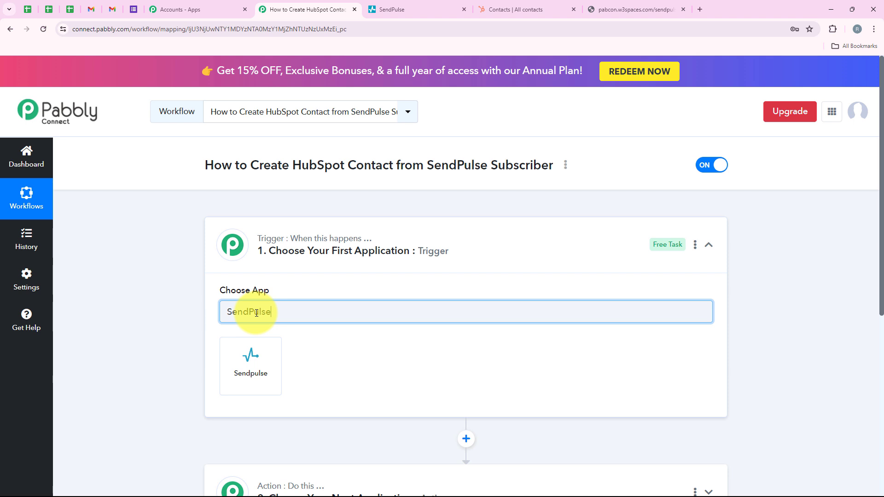
text(ulse)
click(245, 355)
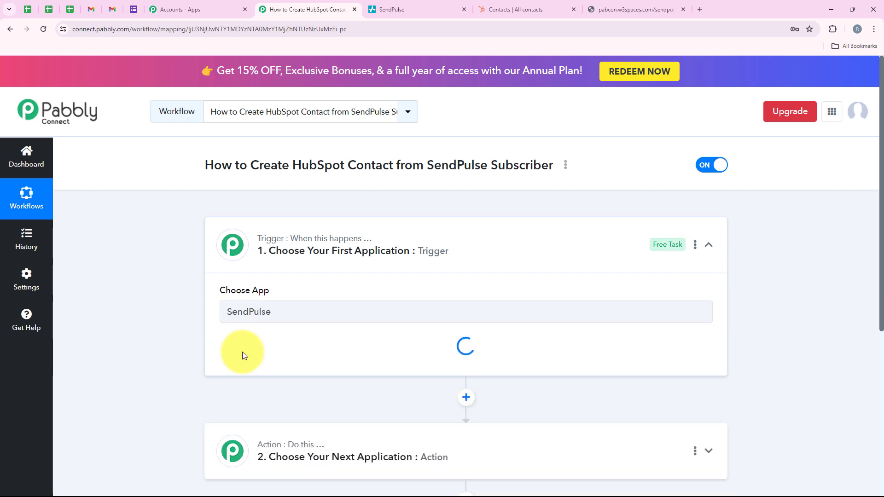
drag(218, 337, 281, 337)
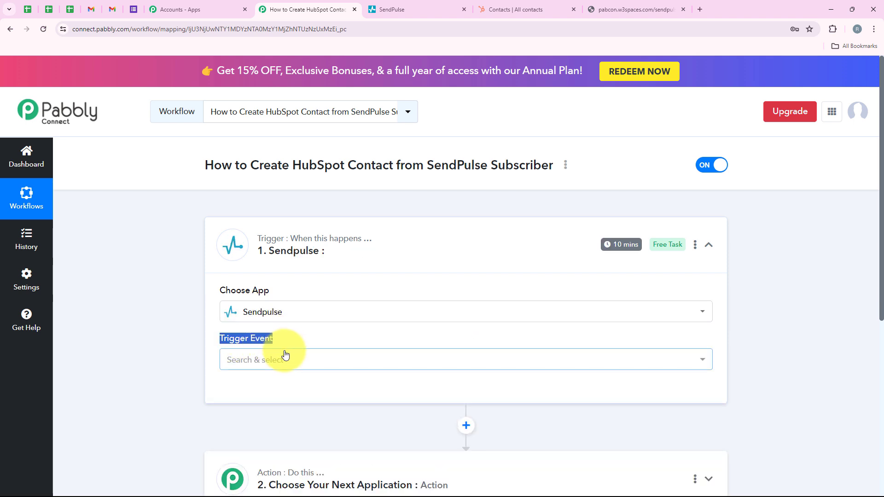
click(285, 355)
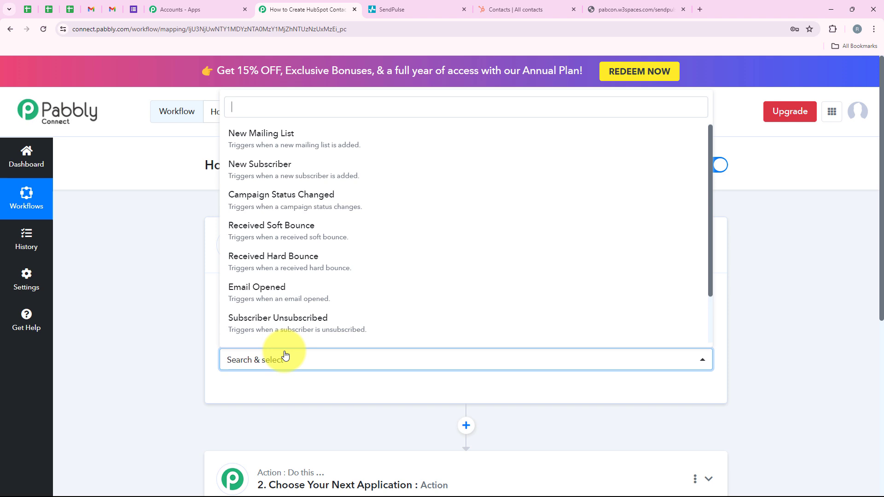
click(320, 164)
- Copy the webhook URL of the Sendpulse trigger
scroll(351, 393, down, 3)
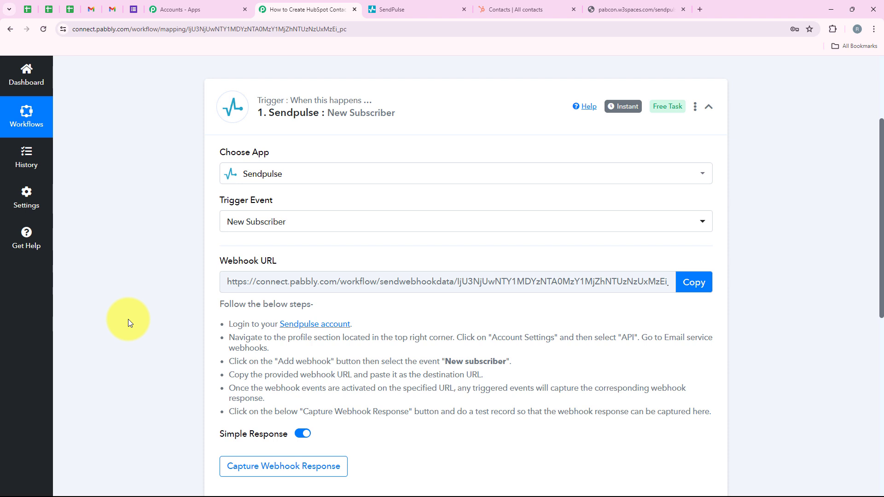
click(704, 281)
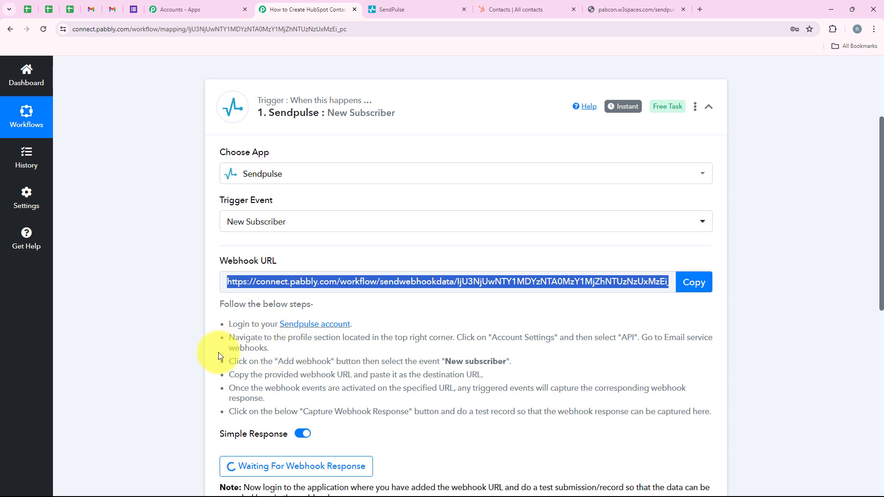
drag(395, 338, 366, 347)
click(401, 355)
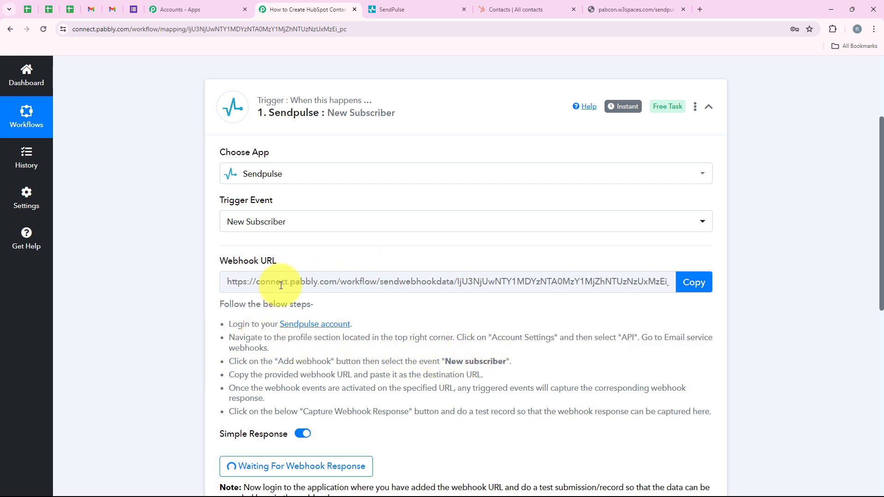
- Switch to SendPulse and go to the API section of the account settings, where the webhooks are managed
click(408, 9)
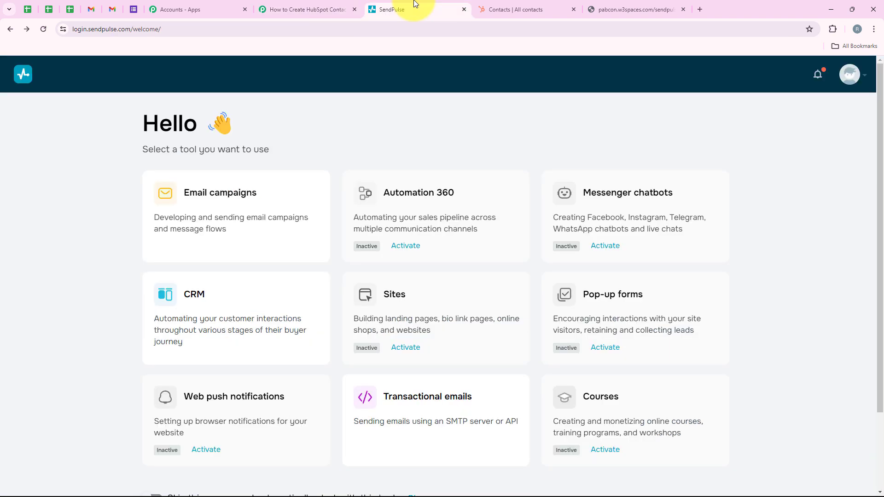
click(184, 298)
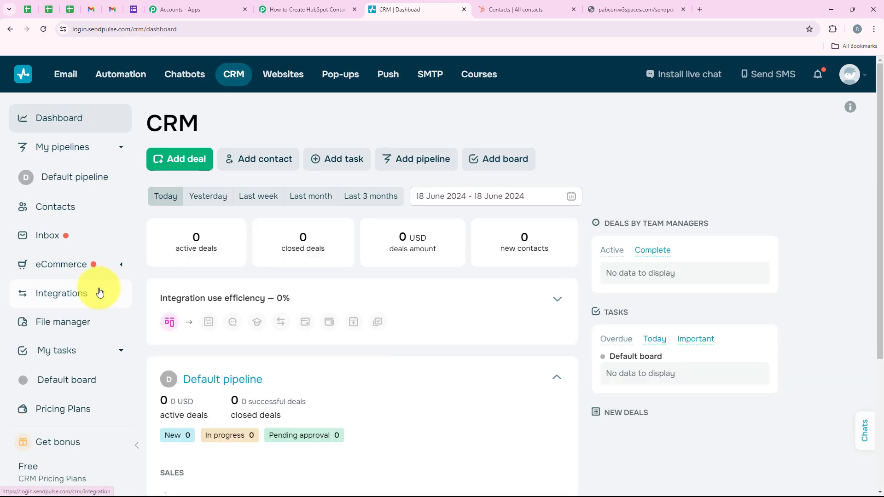
click(845, 81)
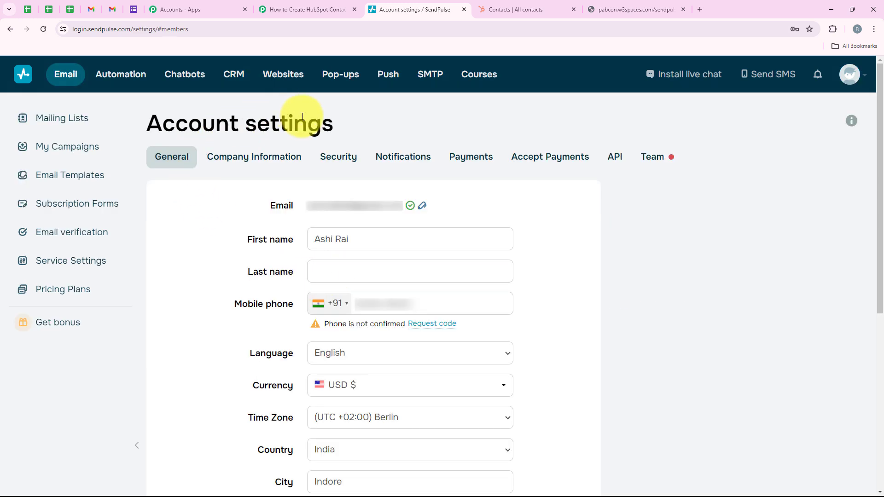
click(618, 170)
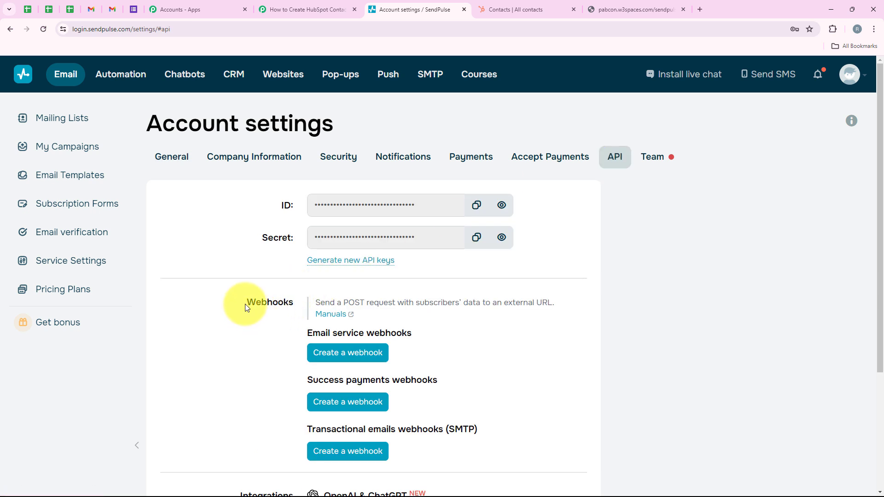
drag(245, 304, 326, 305)
click(276, 339)
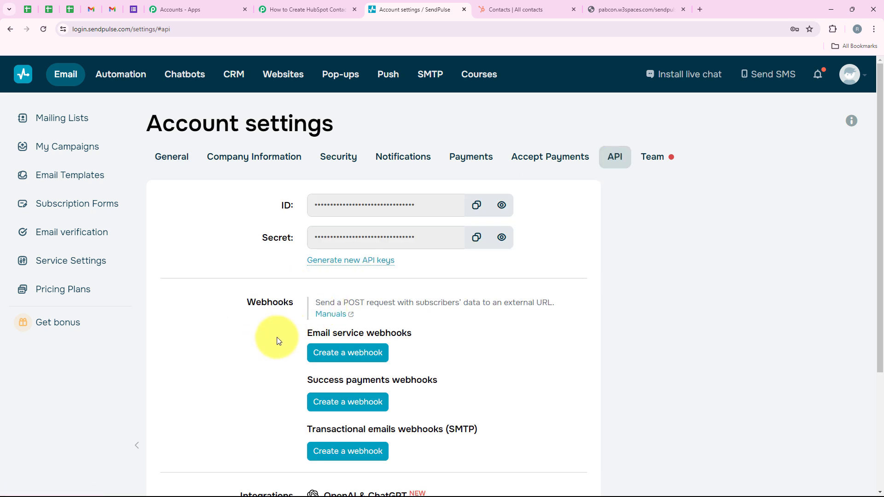
- Add an email service webhook for the New subscriber event, using the copied Pabbly webhook URL as its destination
click(347, 359)
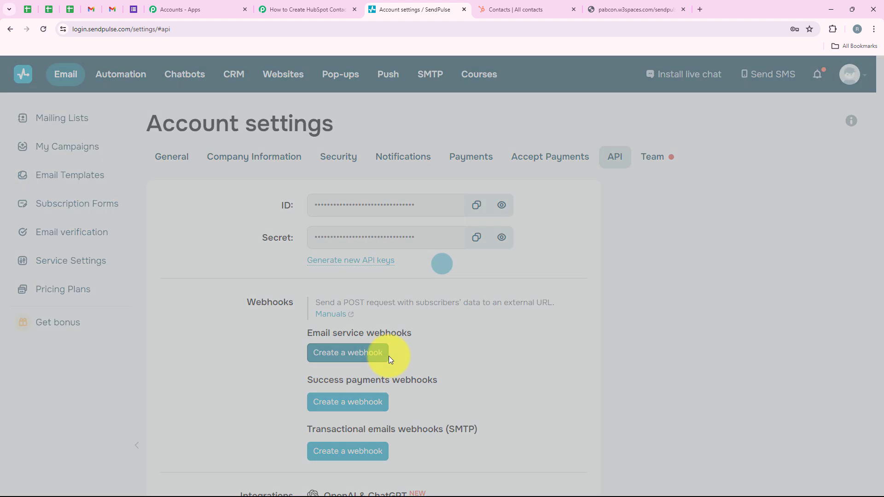
double_click(295, 176)
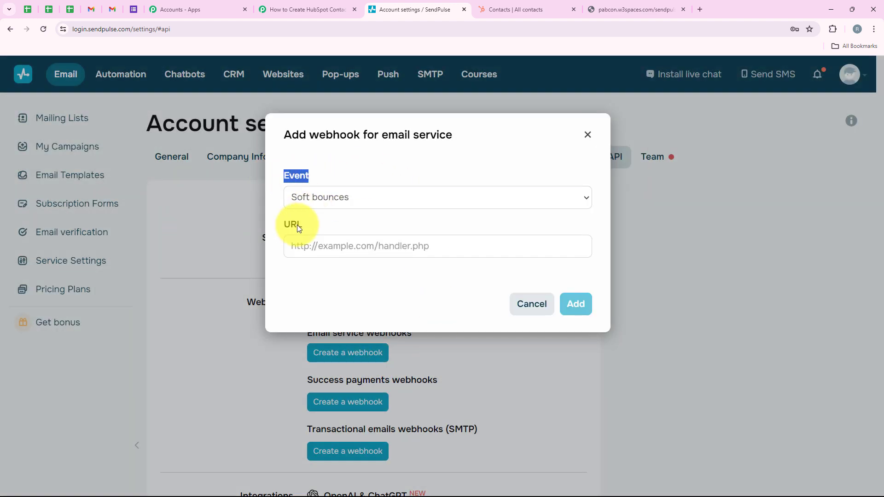
double_click(292, 225)
click(382, 197)
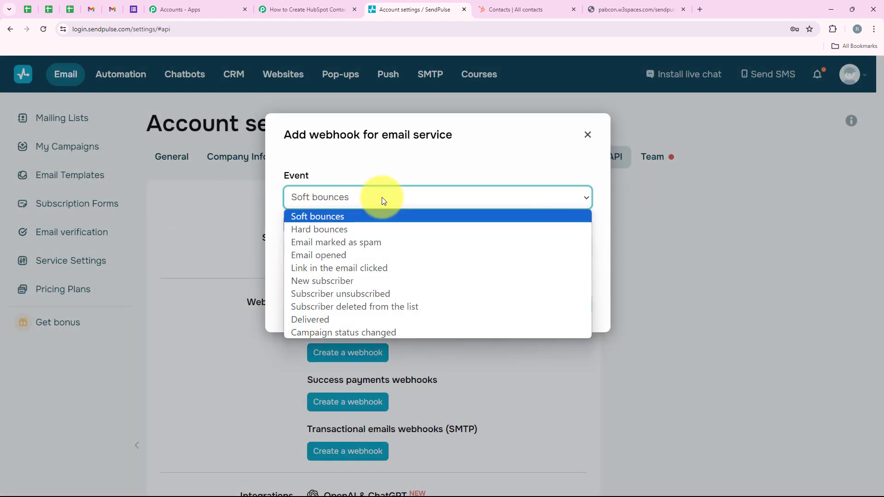
click(375, 280)
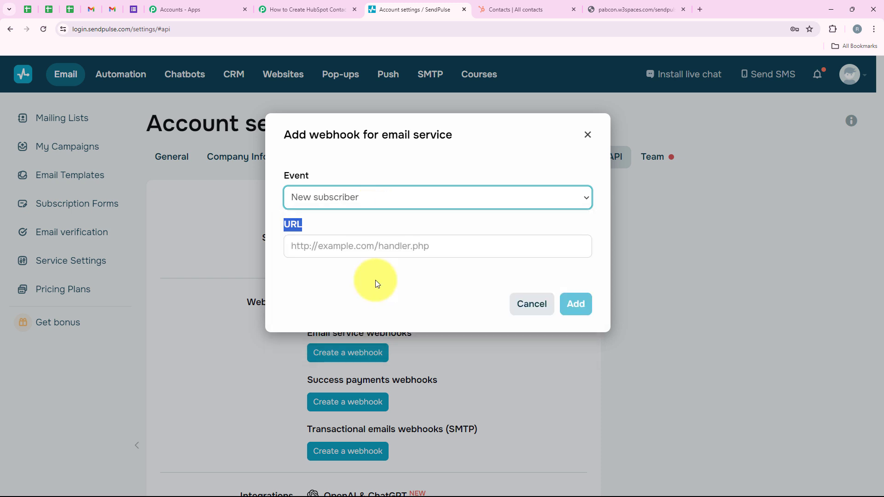
click(329, 244)
right_click(329, 249)
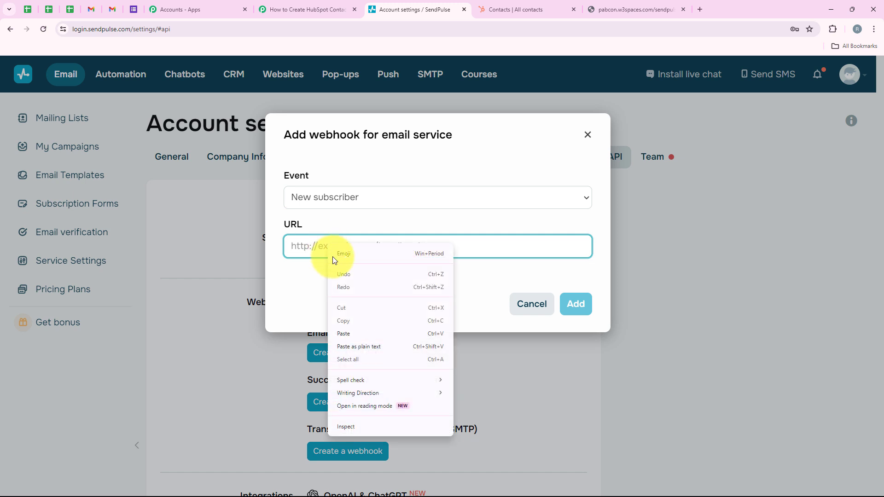
click(357, 328)
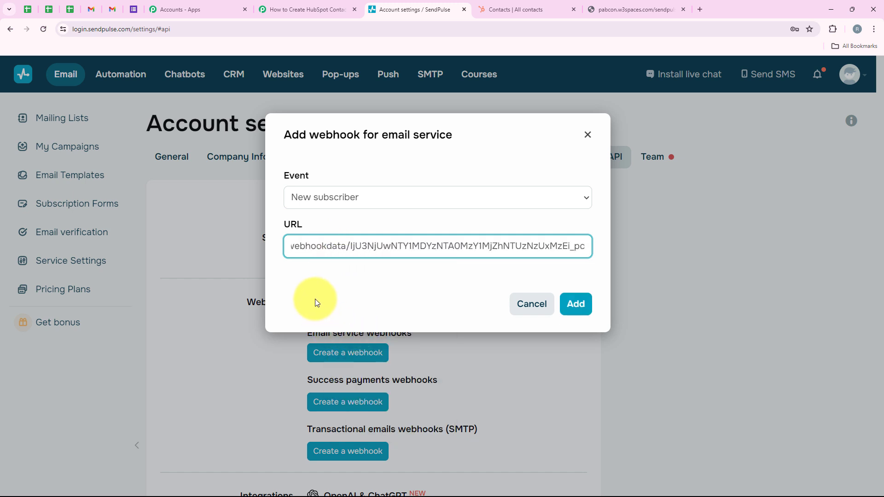
click(279, 294)
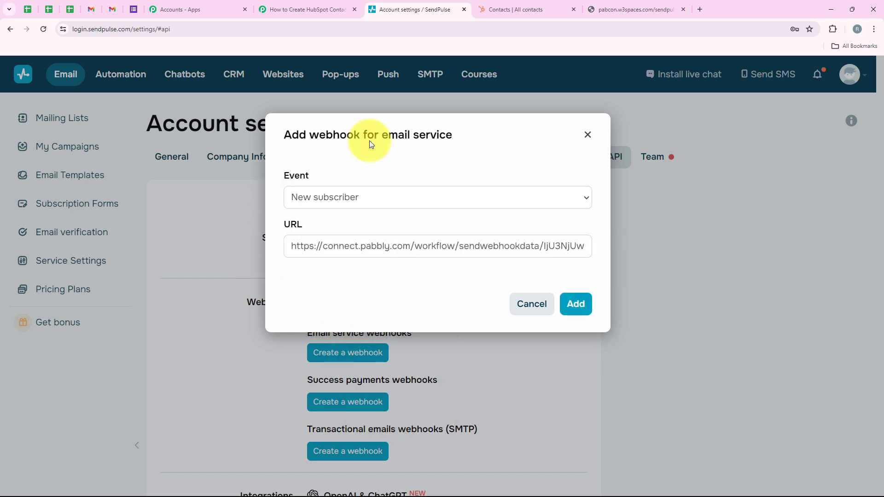
click(575, 306)
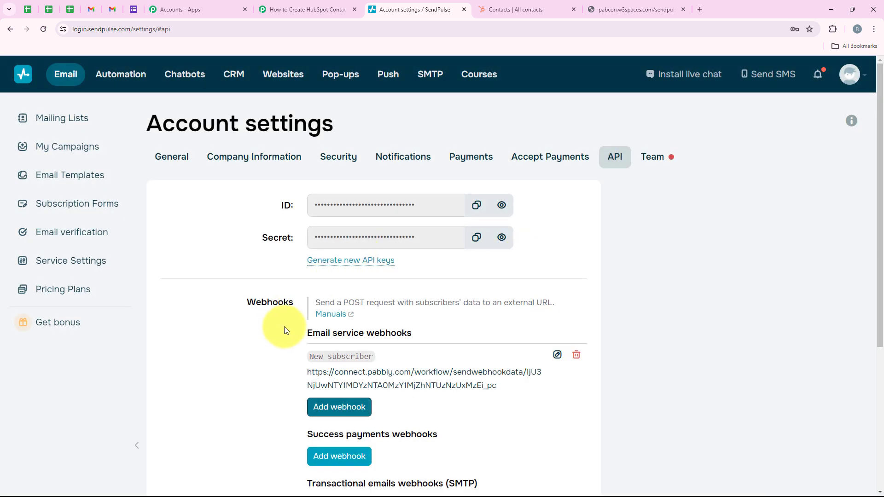
scroll(286, 328, down, 2)
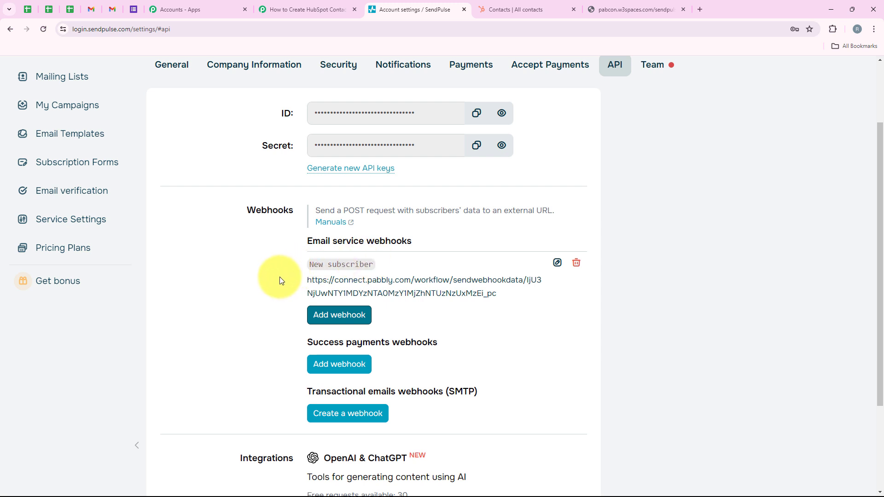
scroll(280, 277, up, 3)
- Switch to the Pabbly Connect workflow and start recapturing the webhook response of the Sendpulse trigger
click(295, 9)
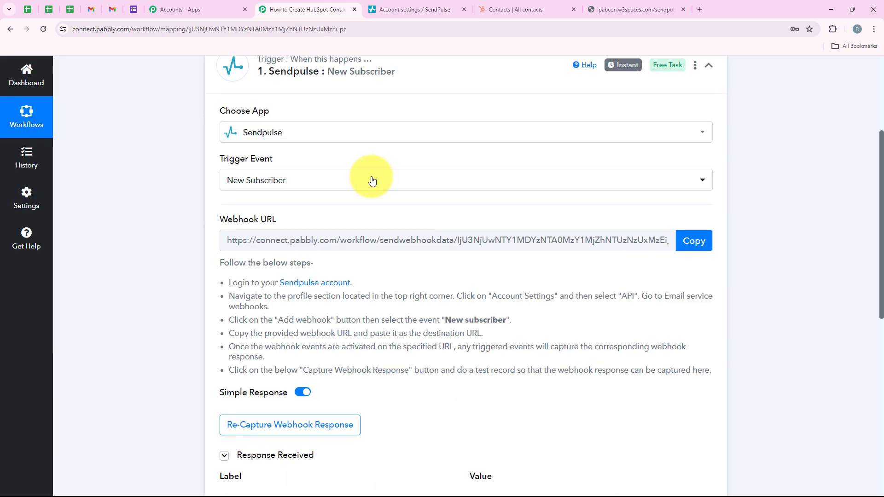
scroll(364, 171, down, 3)
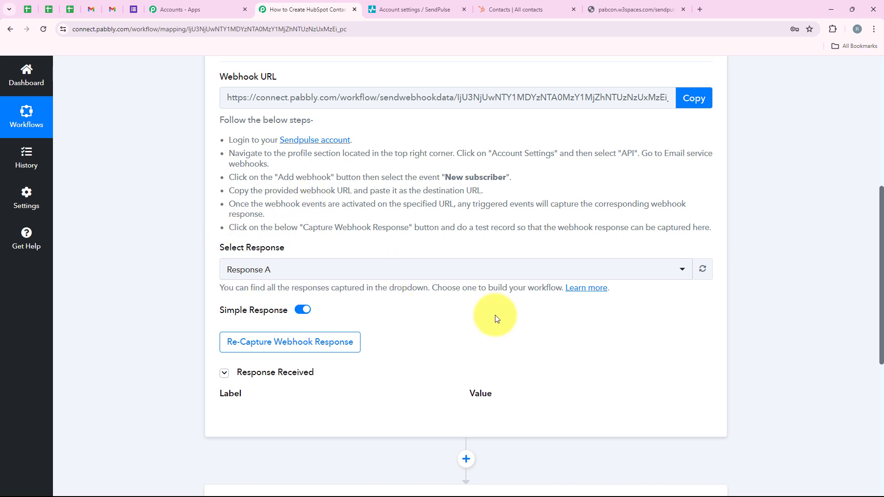
scroll(481, 331, down, 1)
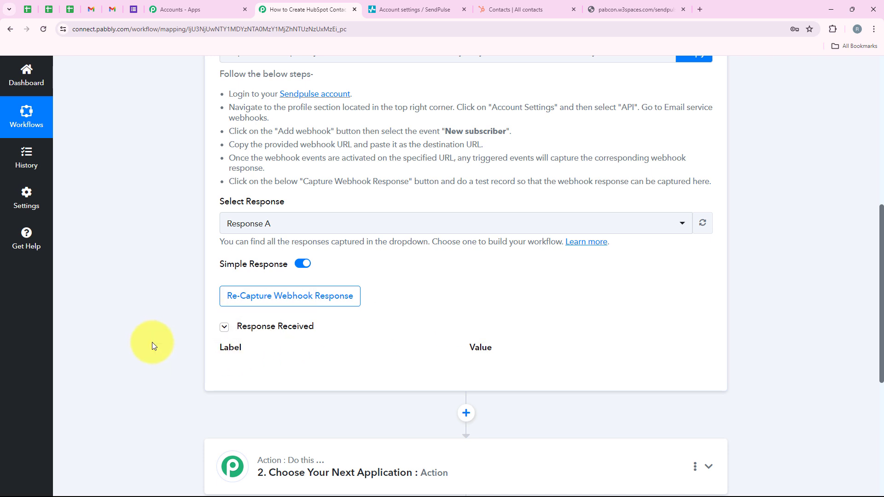
scroll(492, 307, up, 1)
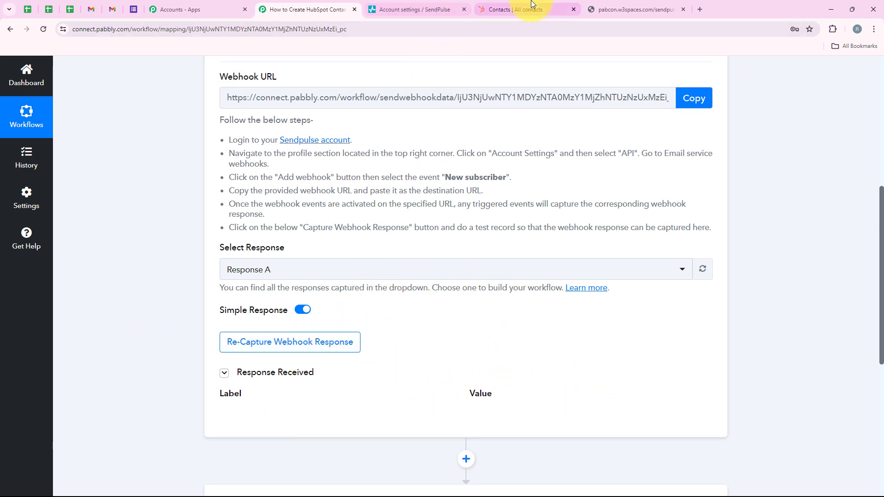
click(645, 9)
click(264, 3)
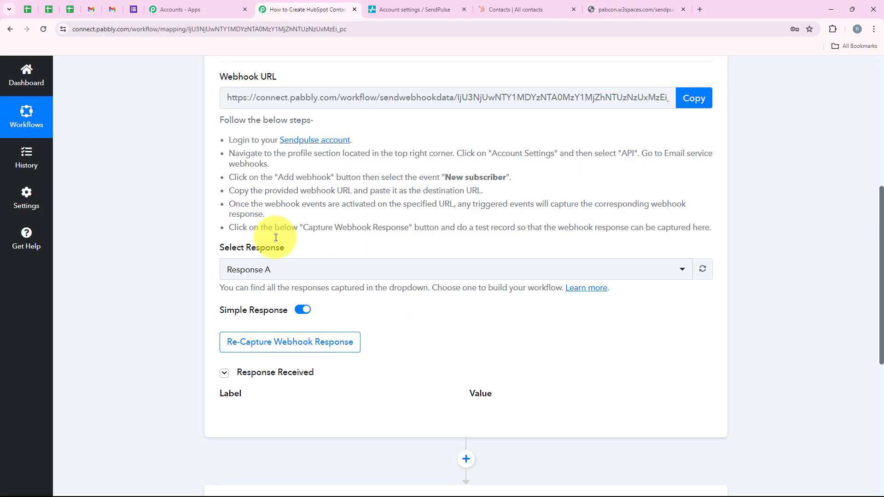
click(275, 348)
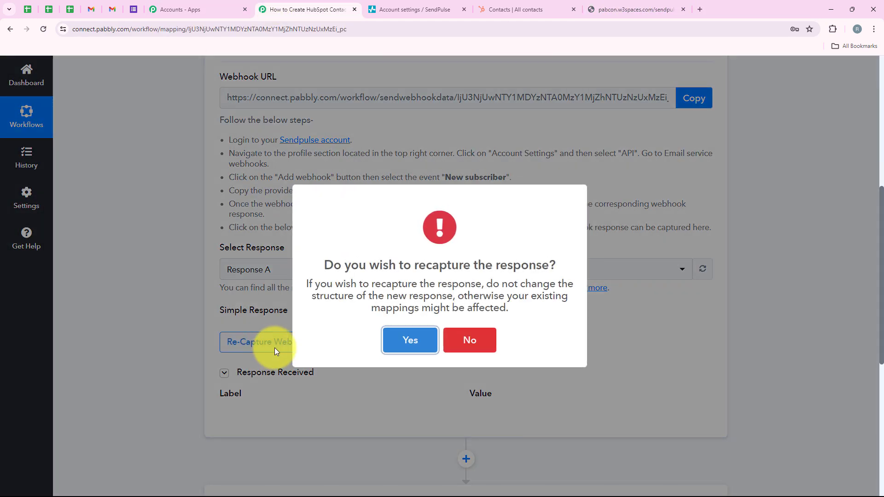
click(399, 341)
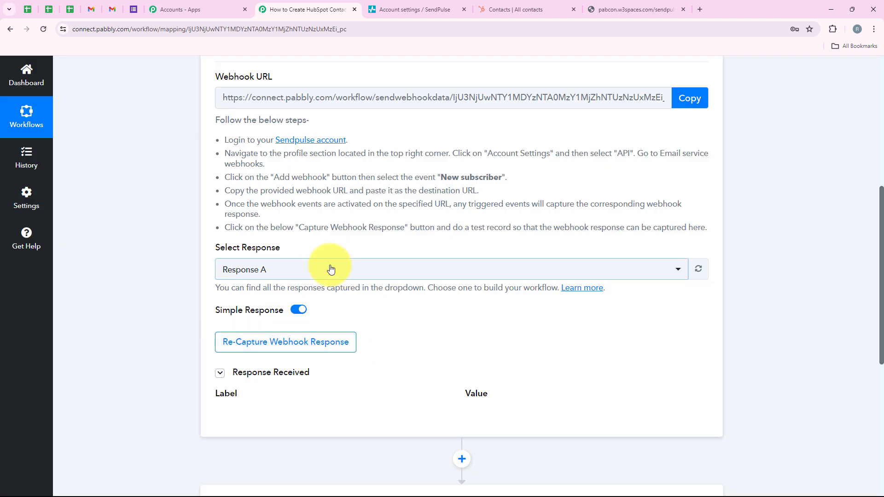
scroll(394, 329, up, 4)
scroll(394, 329, up, 3)
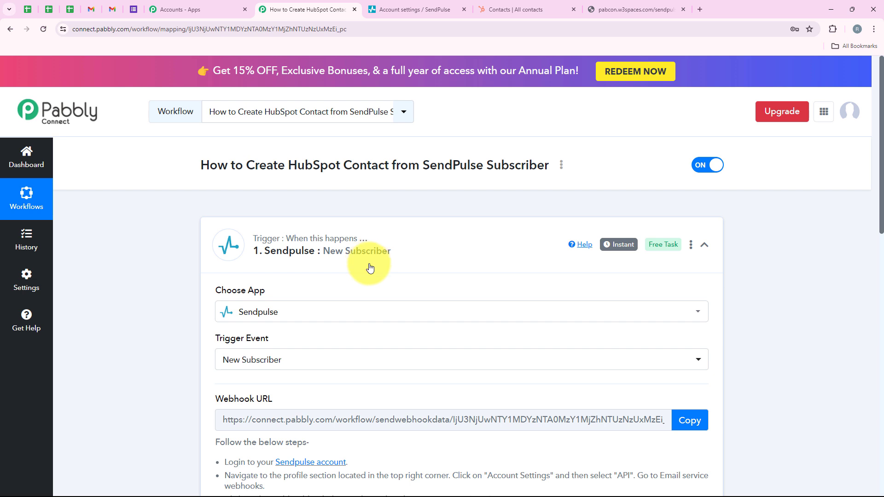
- Switch to the SendPulse subscription form and submit a test subscriber with an e-mail, full name and phone number
click(622, 3)
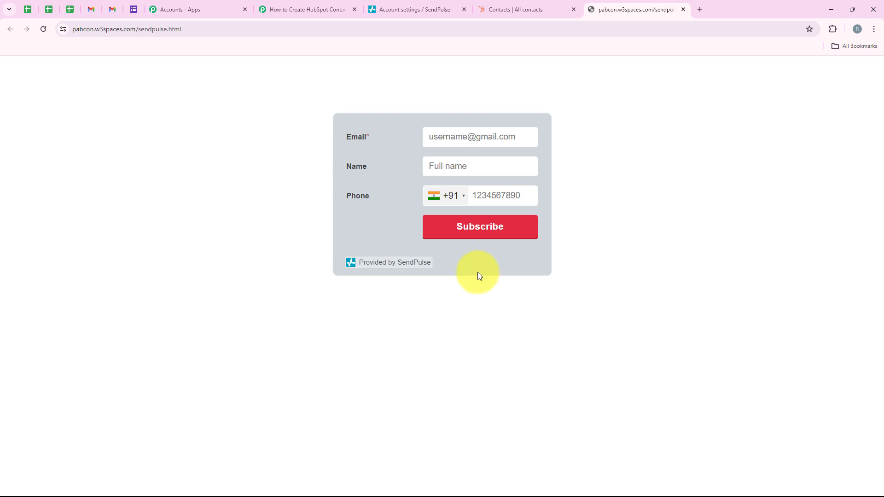
click(481, 137)
click(496, 165)
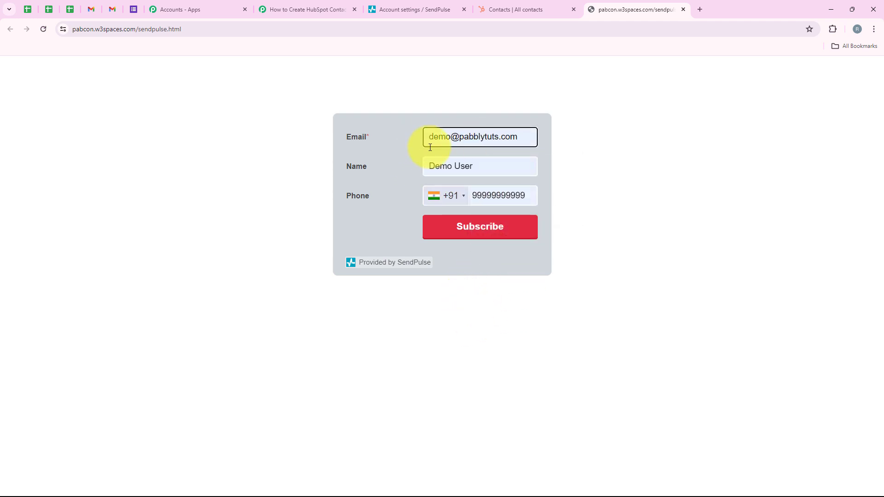
click(527, 198)
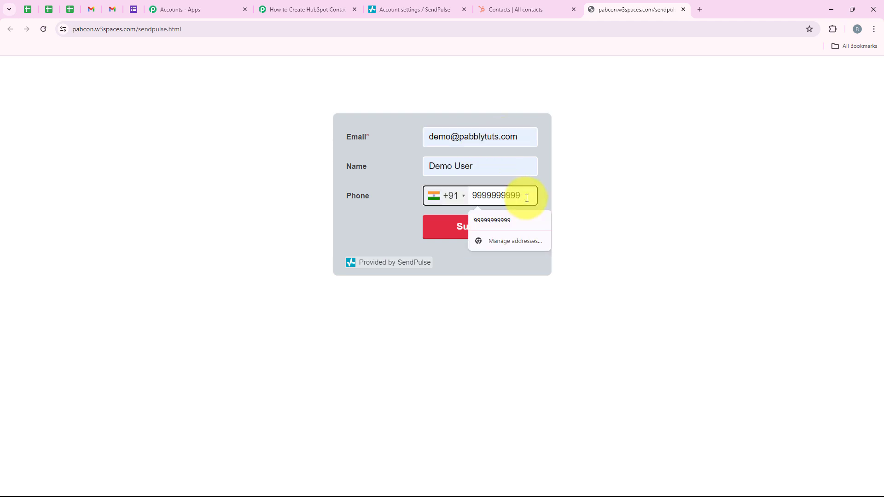
click(540, 195)
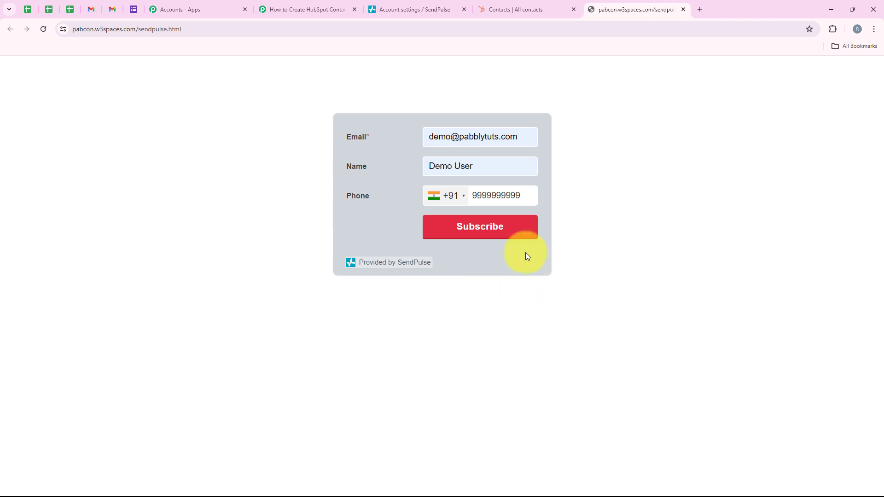
click(495, 233)
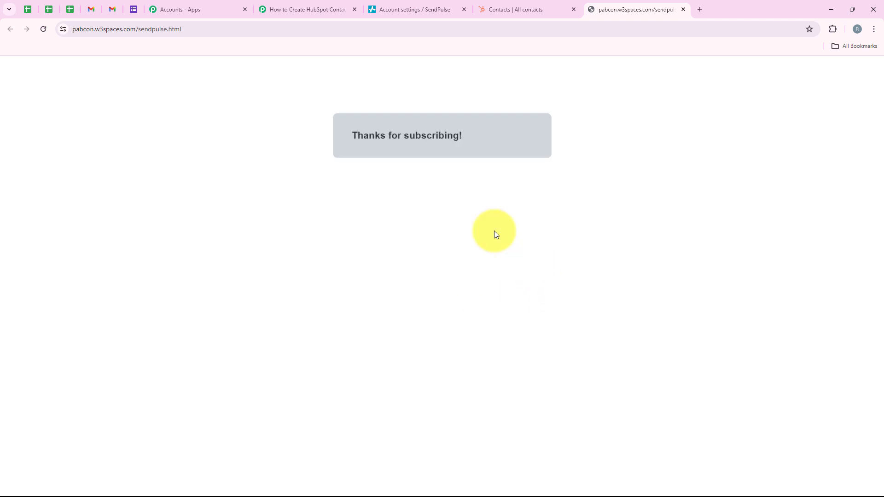
drag(347, 135, 540, 216)
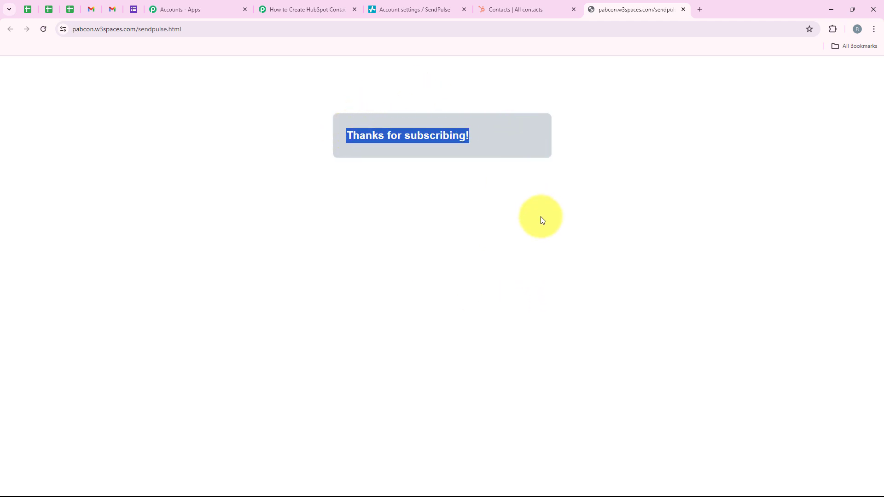
click(542, 223)
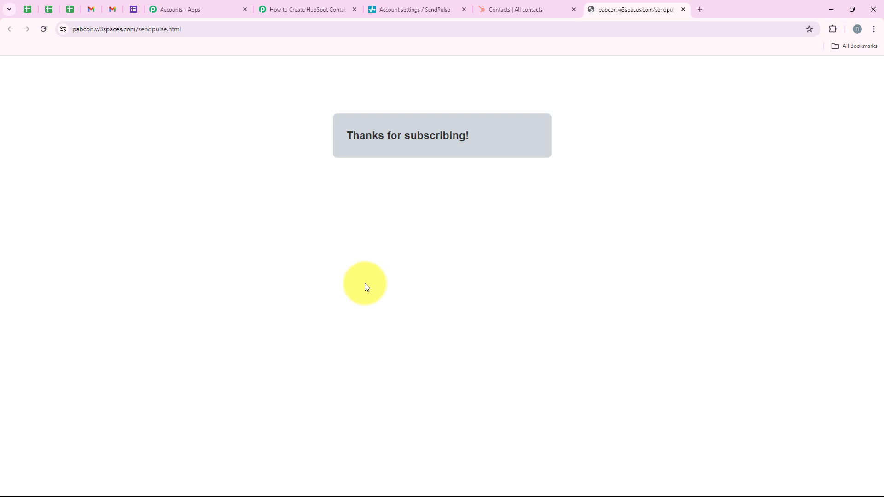
- Return to the Pabbly Connect workflow and examine the phone, email and name values in the response received by the Sendpulse trigger
click(316, 3)
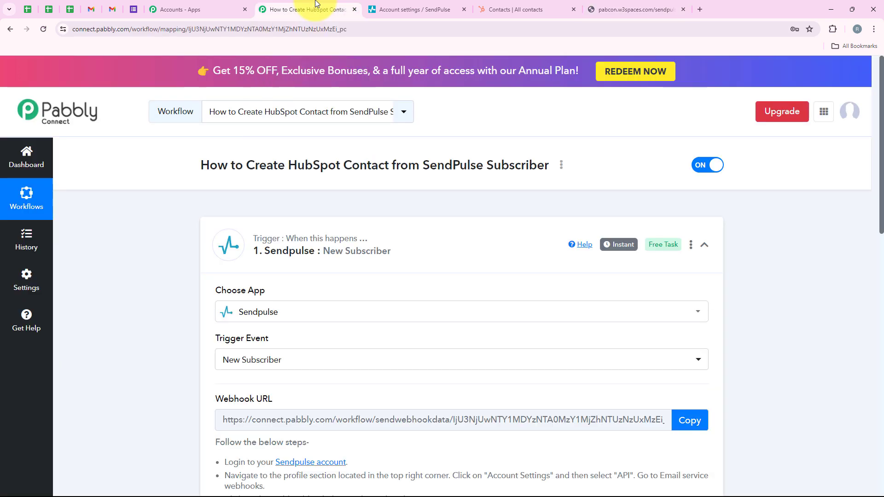
scroll(759, 283, down, 10)
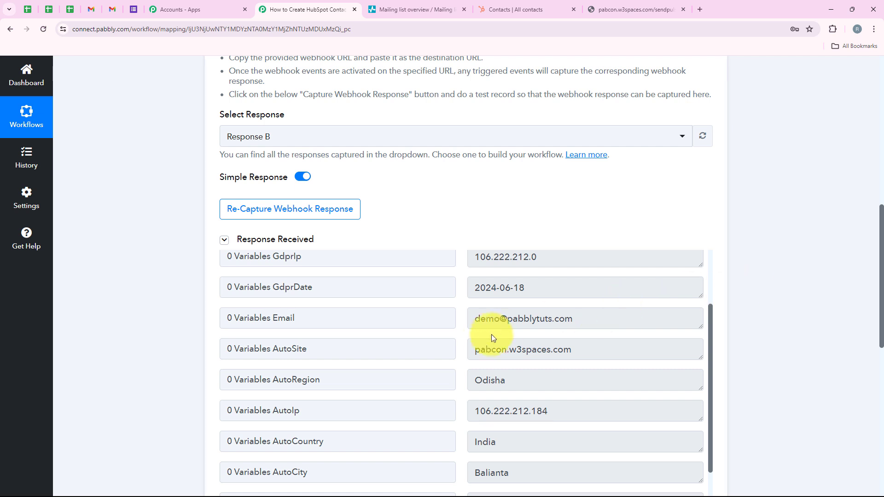
scroll(493, 337, up, 3)
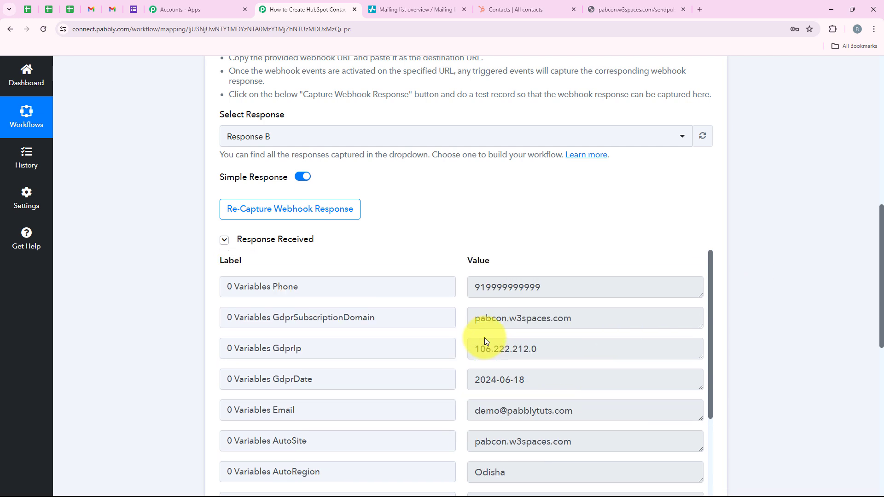
click(577, 284)
scroll(487, 373, down, 1)
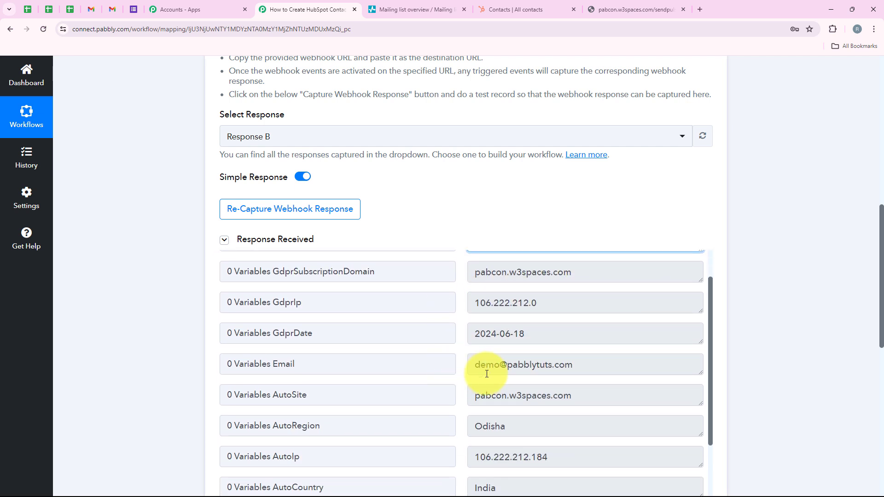
drag(581, 366, 455, 365)
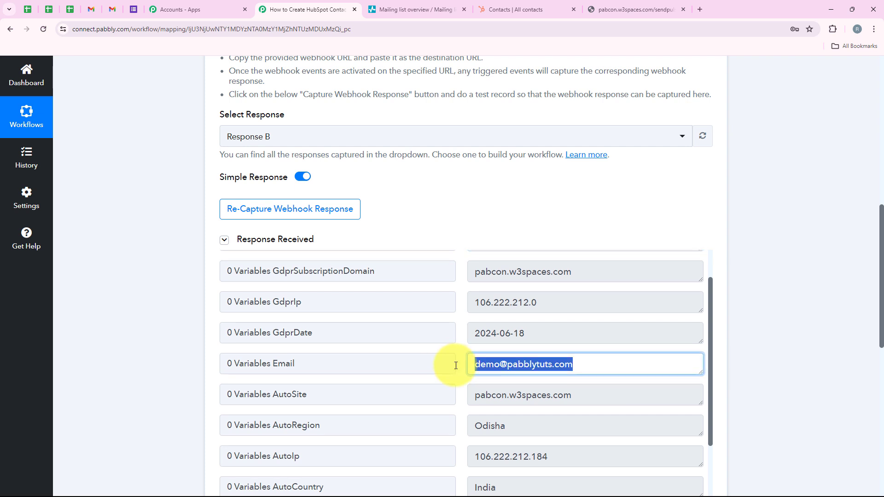
scroll(456, 366, down, 5)
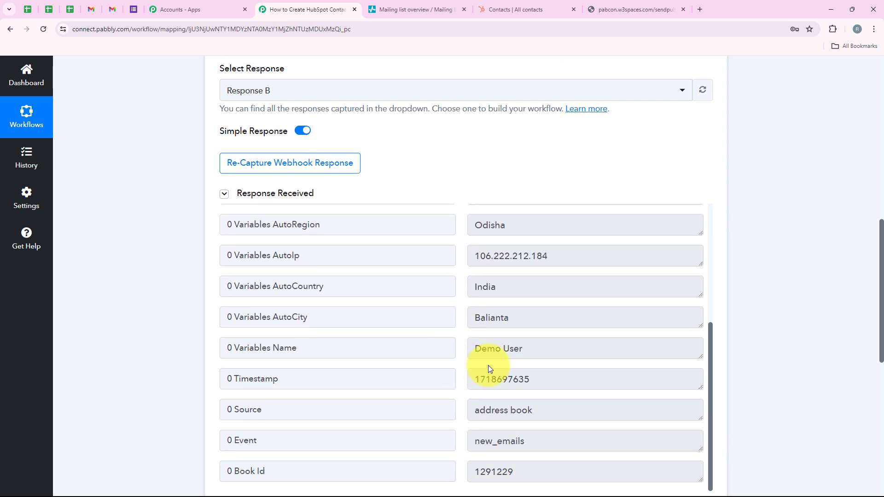
drag(537, 359, 438, 356)
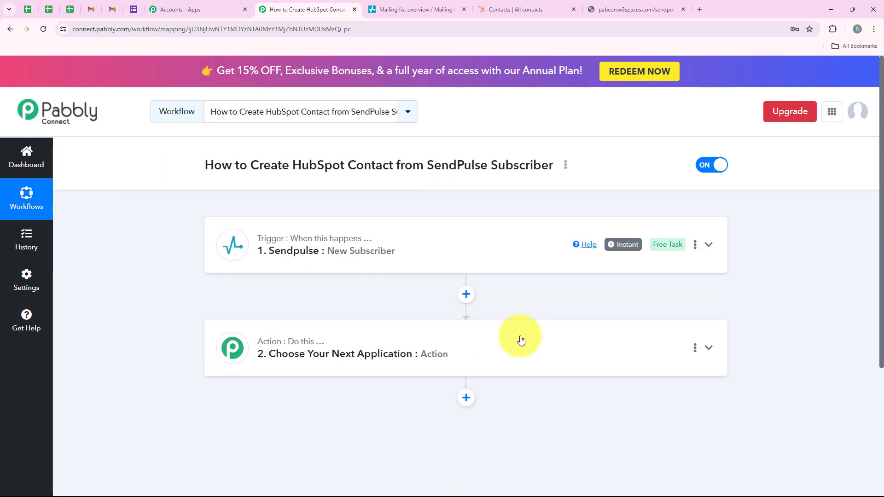
- Expand the second workflow step and choose HubSpot CRM as its action application
click(442, 340)
scroll(422, 353, down, 3)
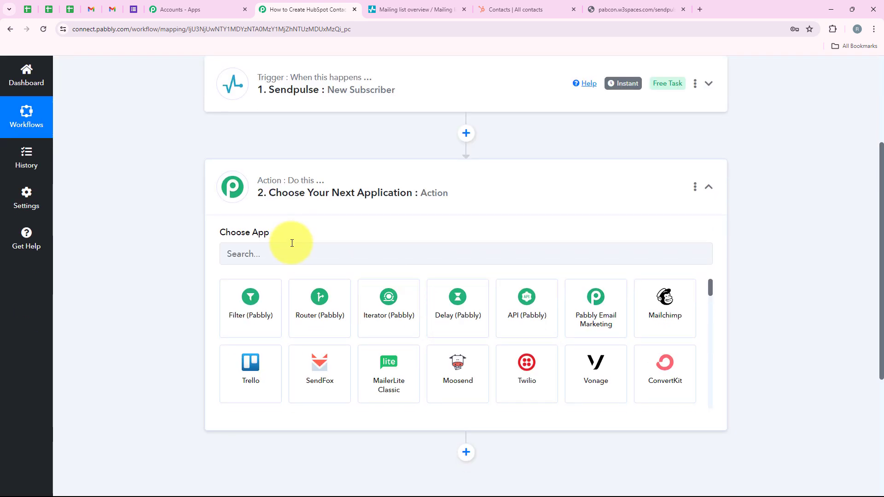
click(286, 260)
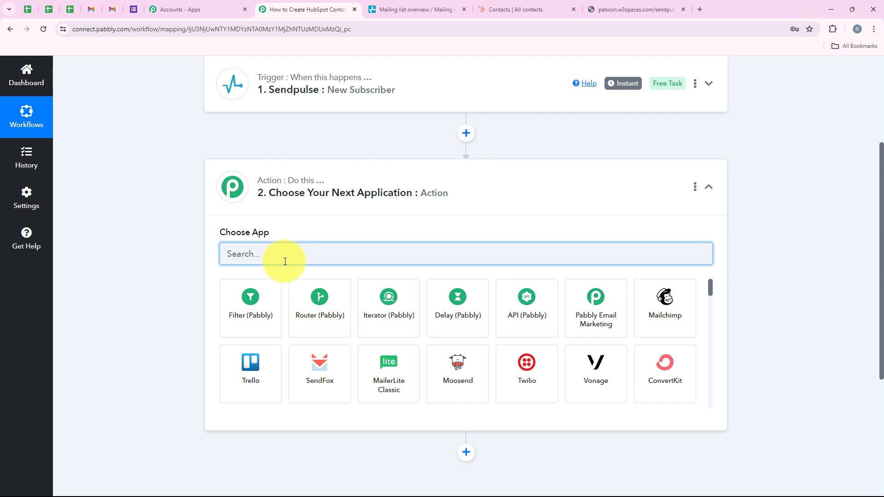
text(HubS)
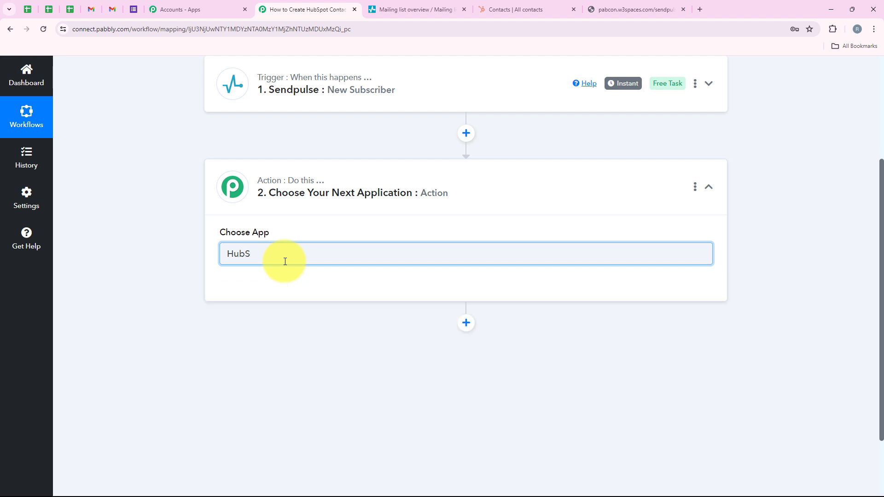
text(pot )
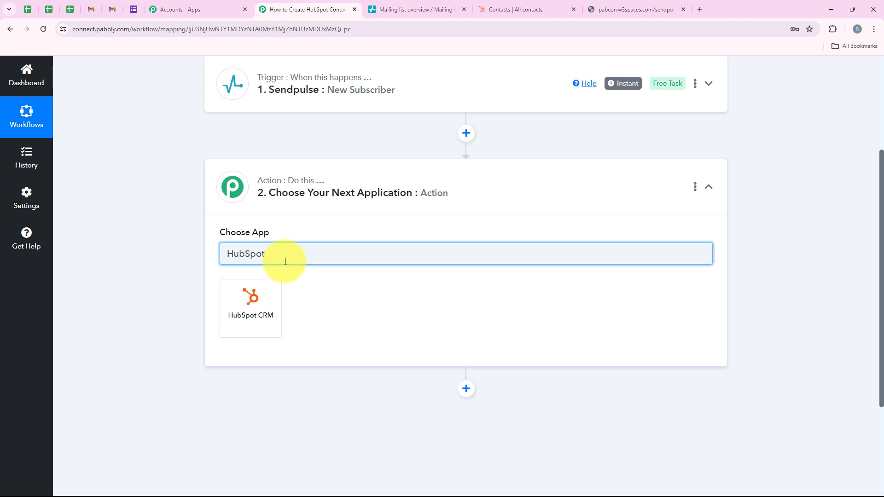
text(CRM)
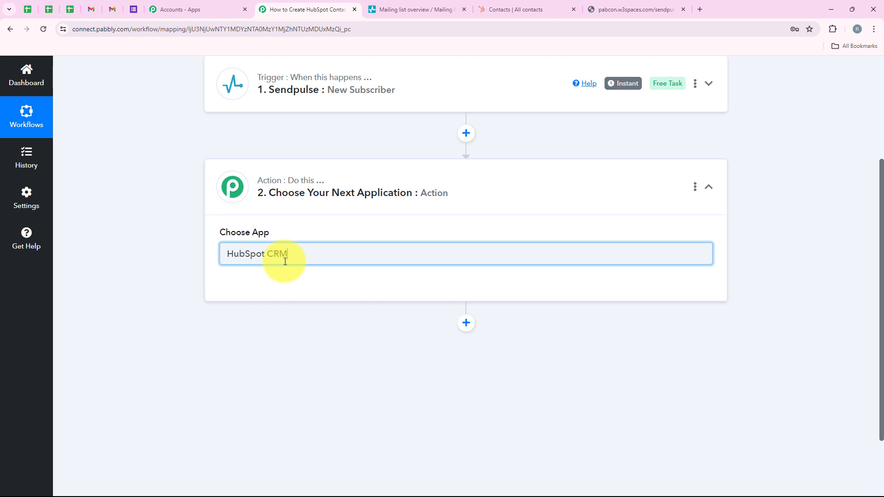
click(256, 307)
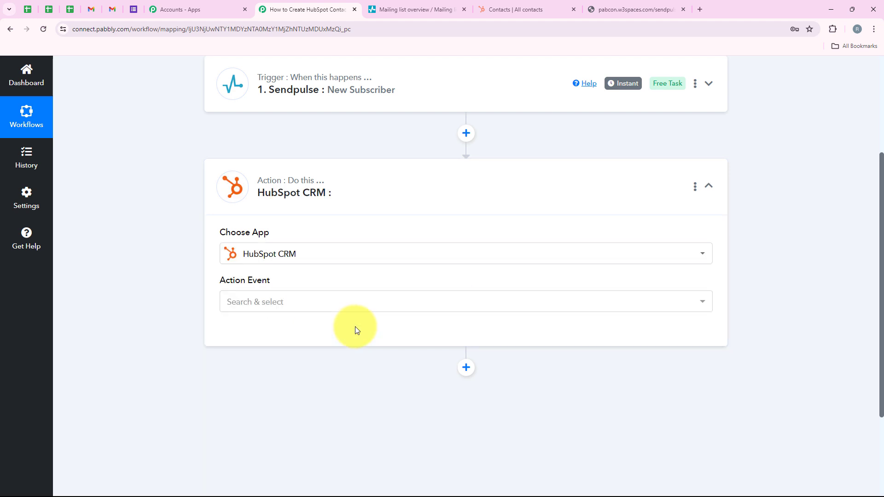
- Set the HubSpot CRM action event to Create a Contact
drag(223, 282, 292, 286)
click(293, 300)
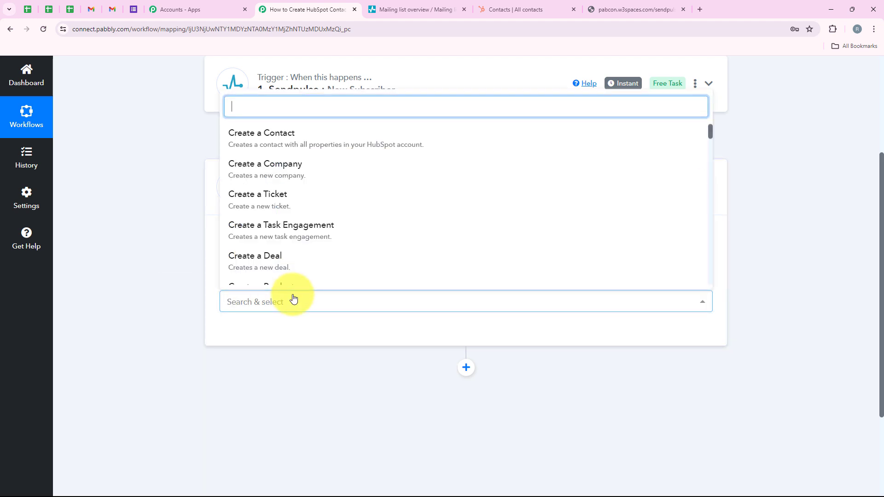
click(276, 134)
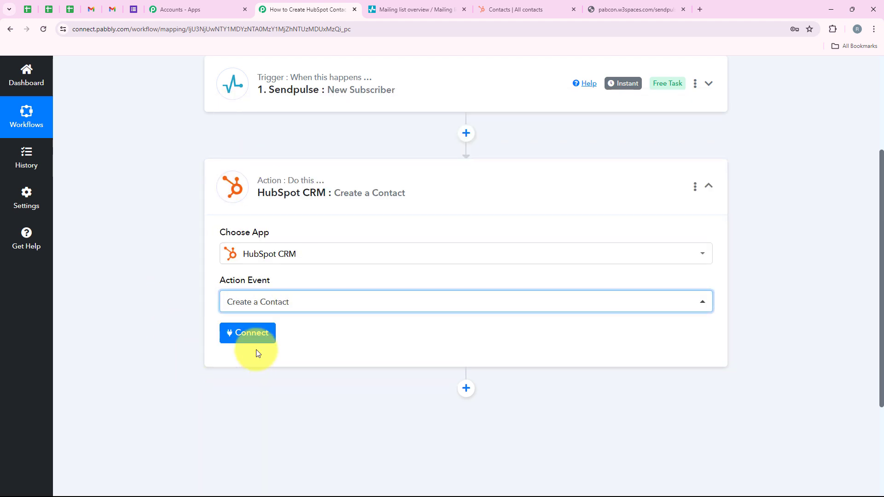
- Add a new HubSpot CRM connection for the action and authorize it with the pabbly account
click(257, 335)
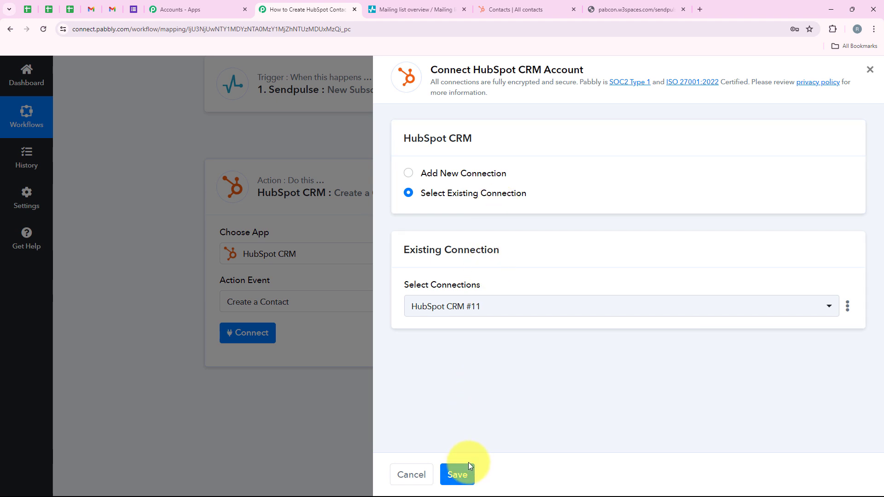
click(487, 171)
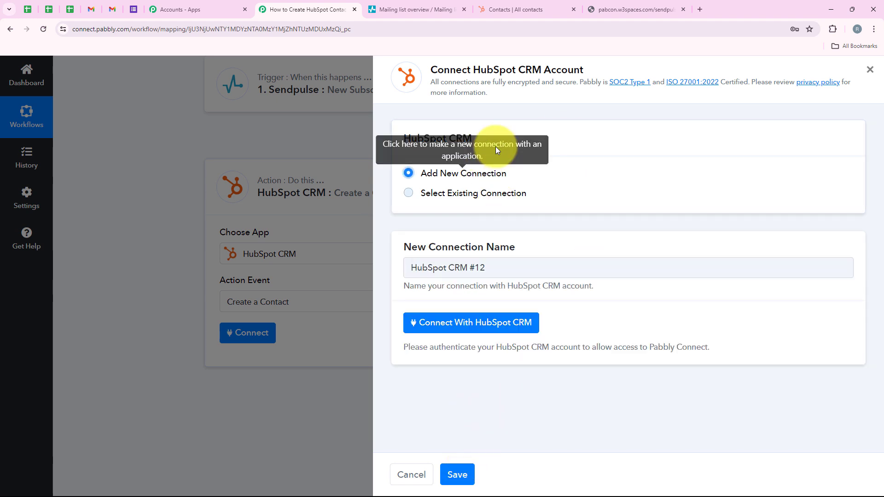
click(494, 327)
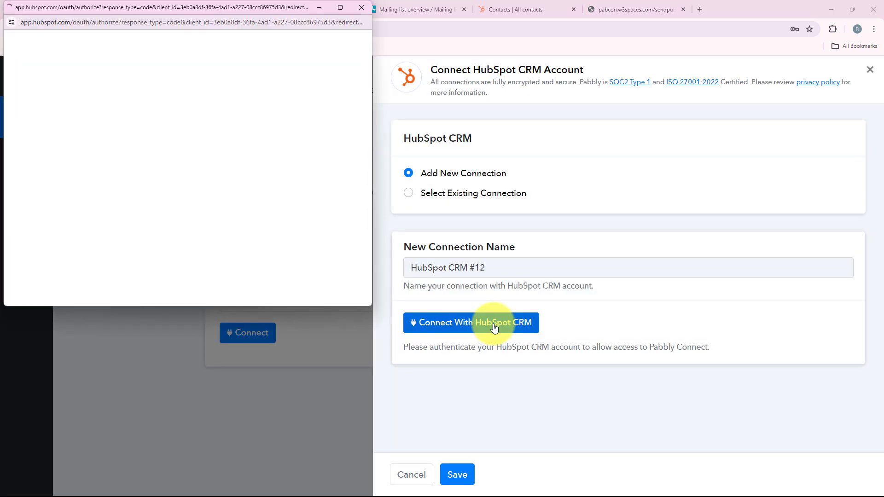
drag(211, 305, 214, 496)
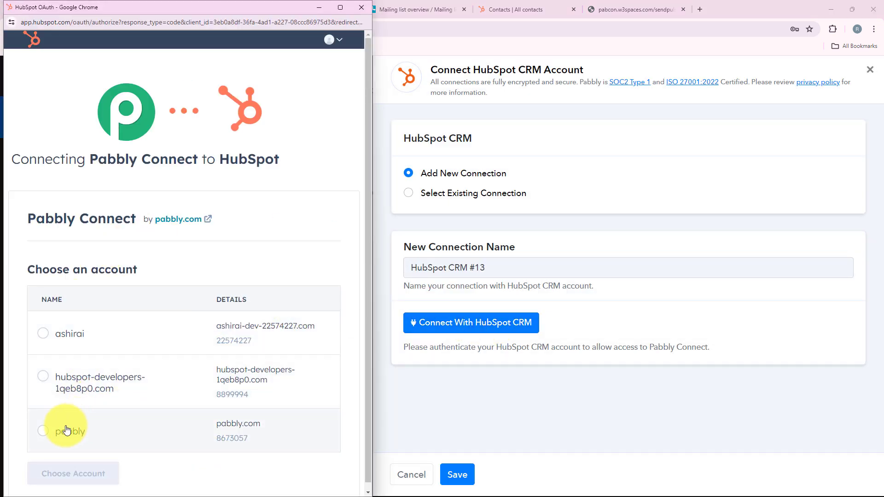
click(45, 435)
click(72, 473)
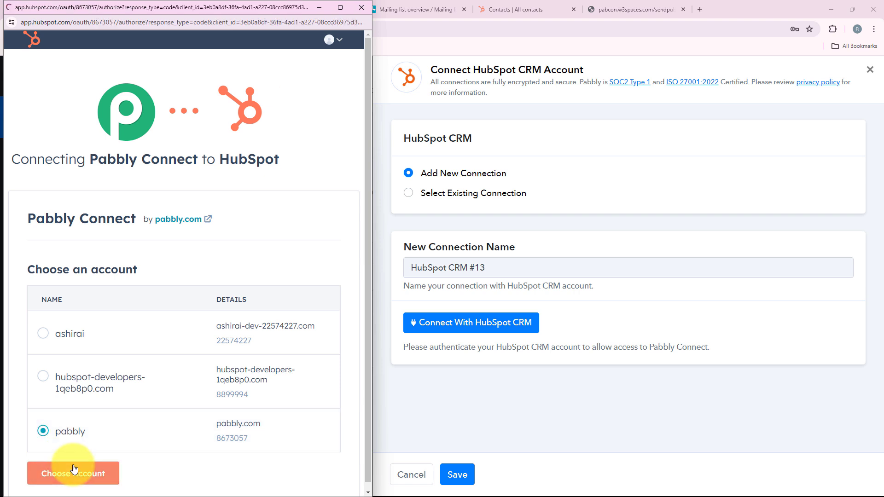
click(93, 347)
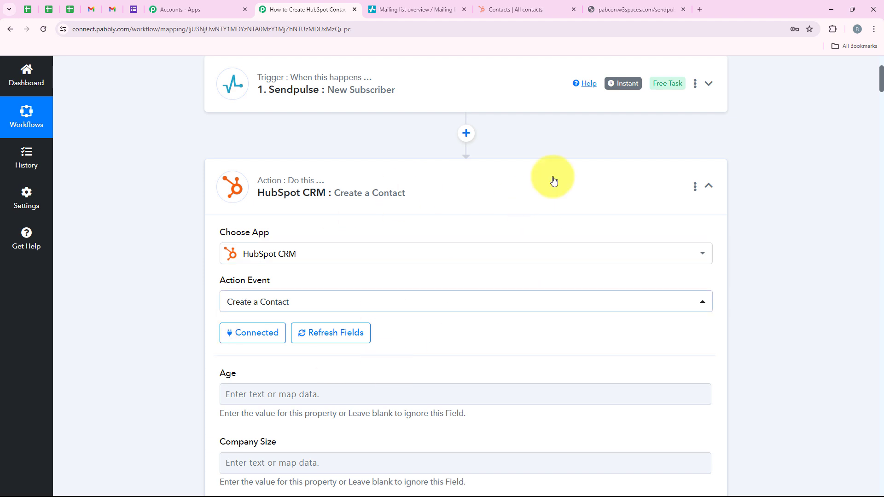
- Switch to HubSpot to check the list of all contacts and return to the Pabbly Connect workflow
click(507, 10)
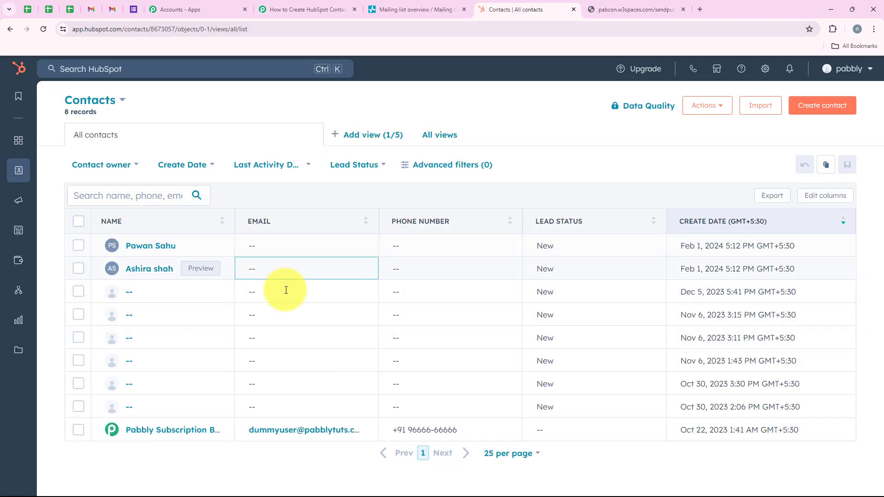
click(309, 3)
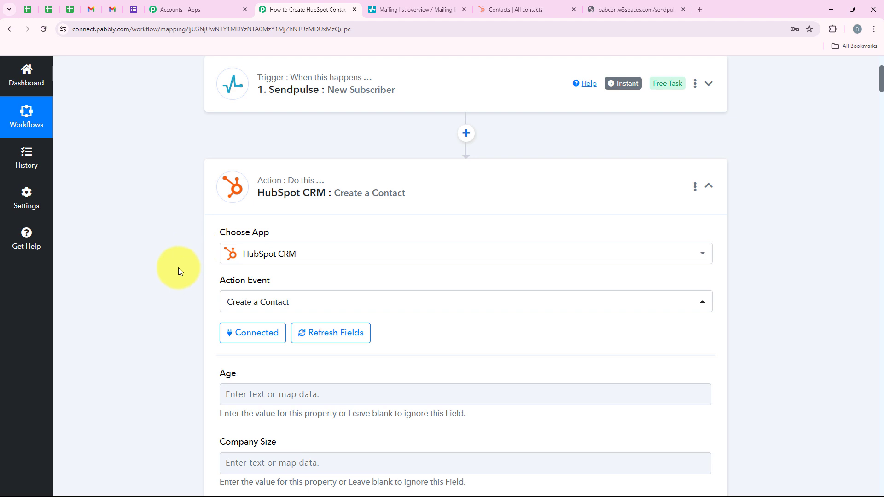
- Look through the contact property fields of the Create a Contact action as far as the First Name field
scroll(178, 267, down, 4)
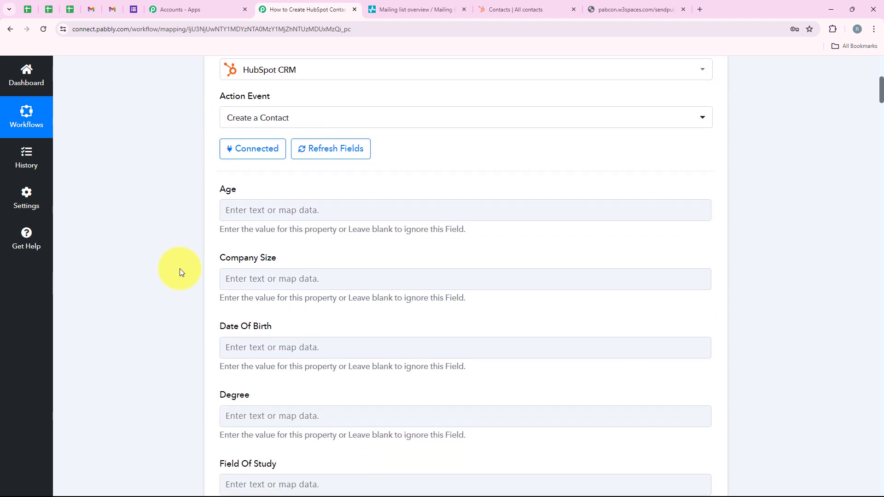
scroll(180, 268, up, 1)
scroll(180, 268, down, 4)
middle_click(180, 268)
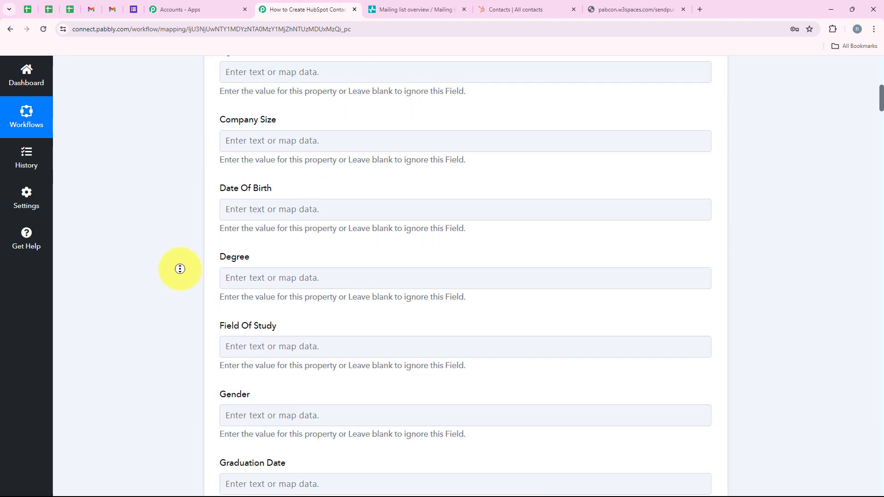
scroll(168, 316, down, 15)
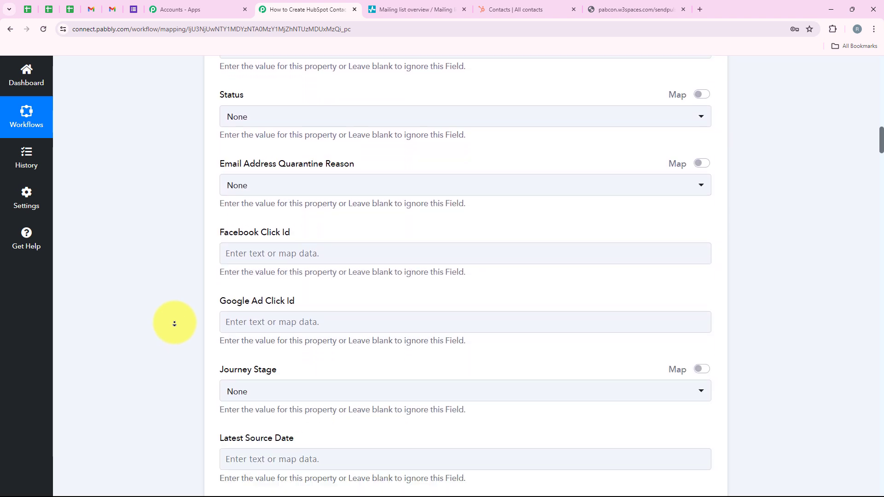
scroll(174, 323, down, 5)
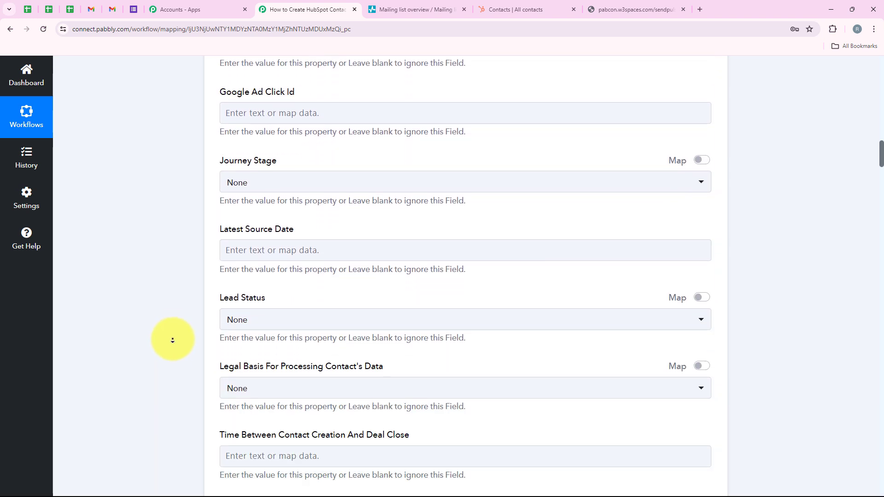
scroll(171, 340, down, 6)
scroll(172, 368, down, 12)
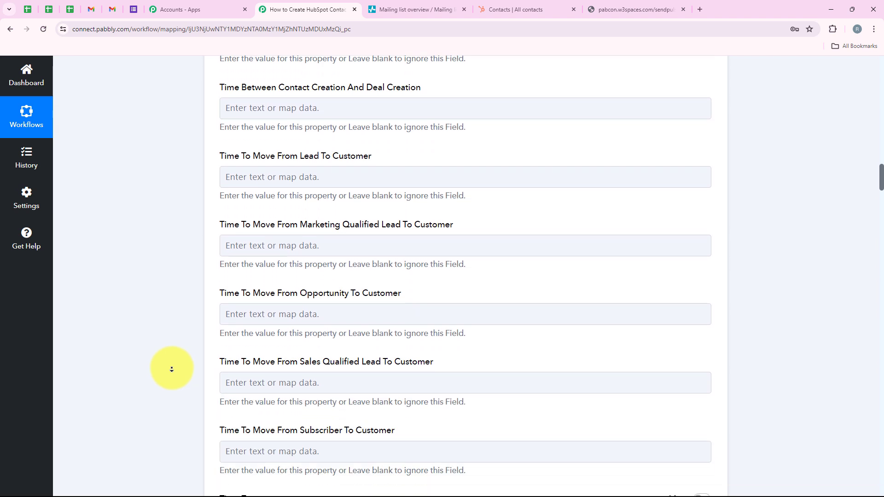
scroll(171, 372, down, 12)
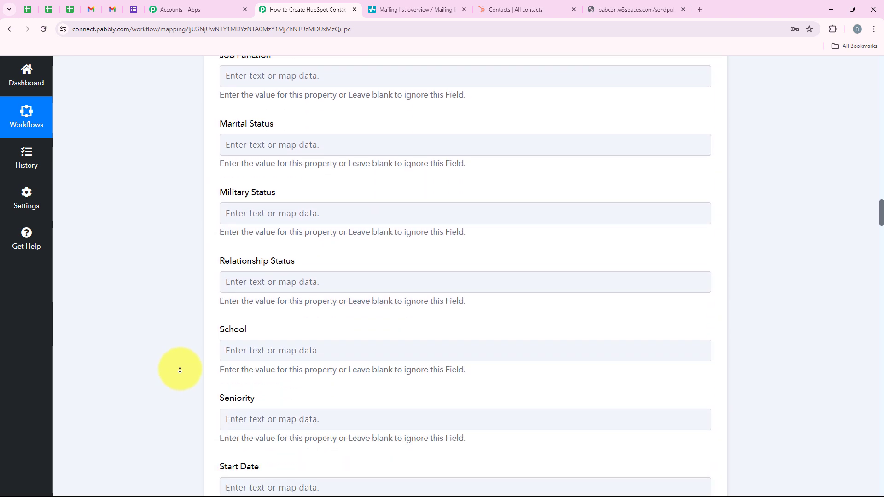
scroll(157, 184, up, 1)
click(156, 183)
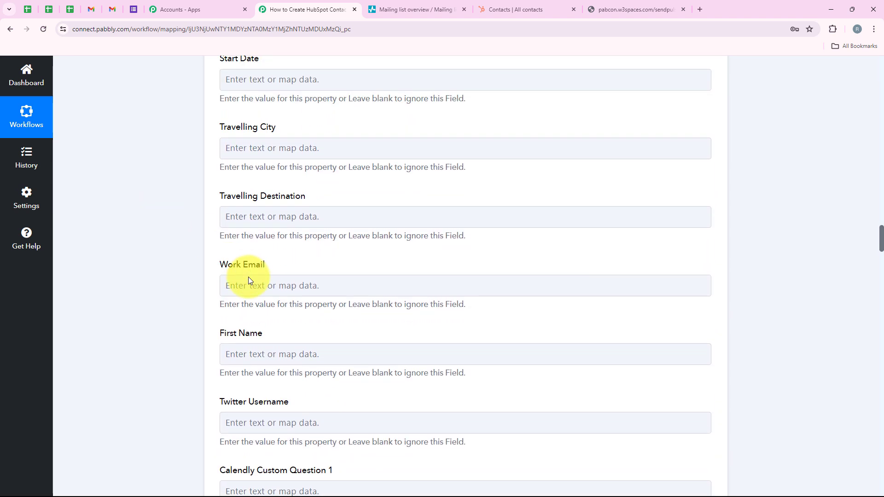
drag(213, 333, 353, 349)
click(353, 326)
scroll(354, 326, down, 3)
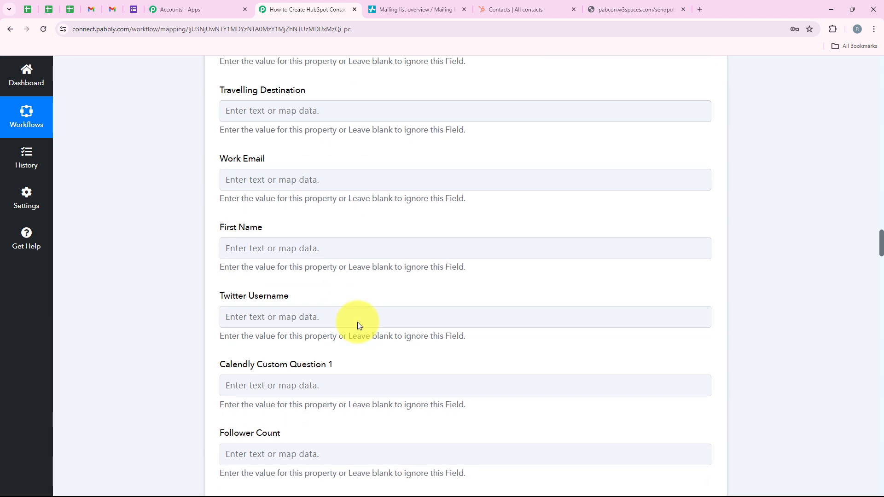
- Try the fixed value Demo in the First Name field and clear it again
click(369, 223)
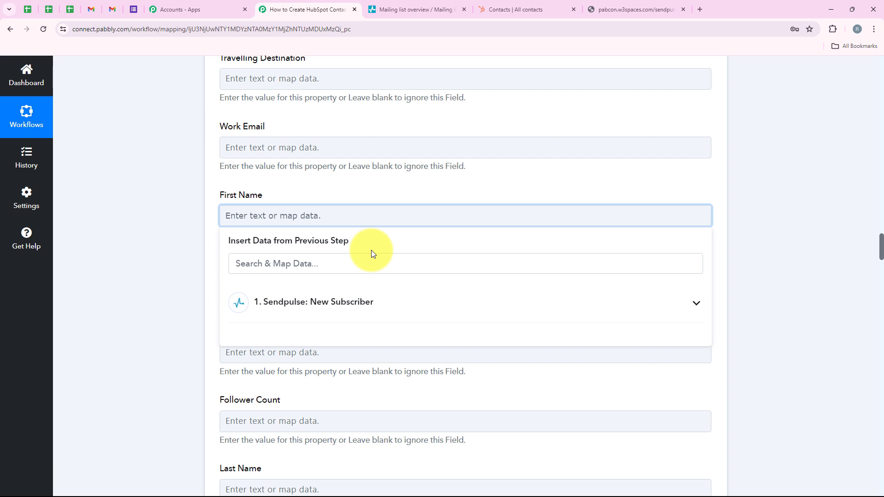
click(183, 227)
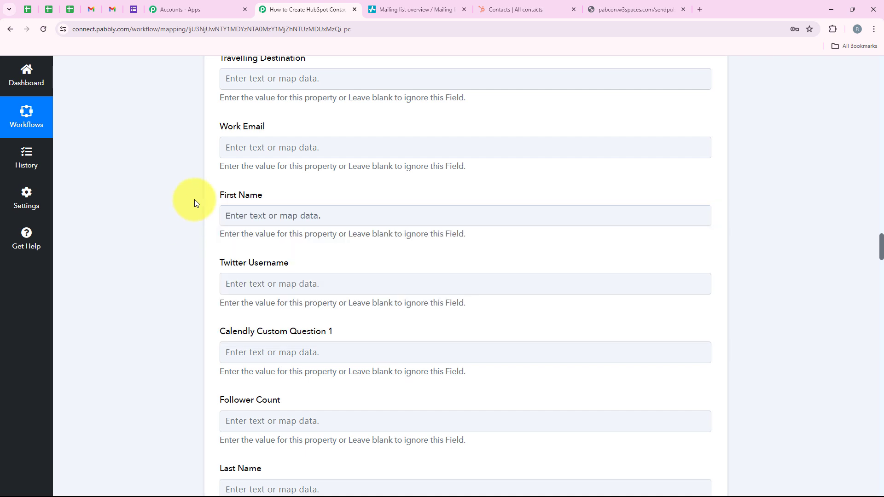
click(282, 214)
text(Demo)
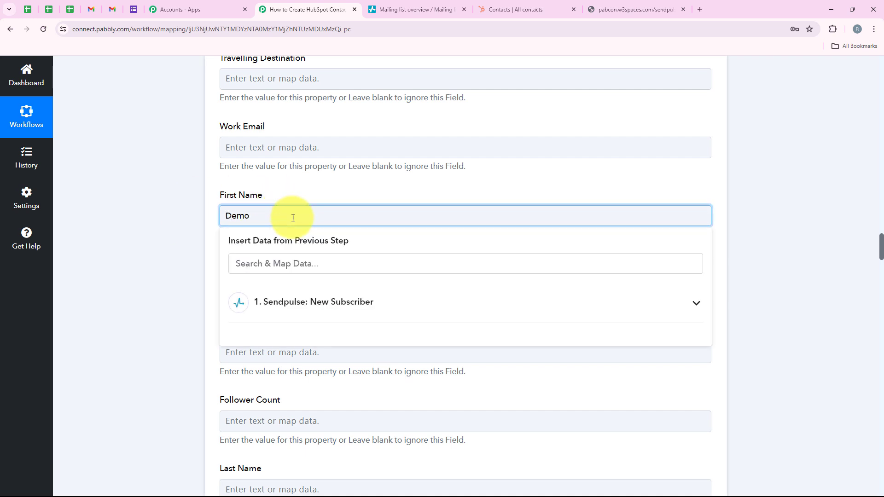
click(294, 187)
click(226, 209)
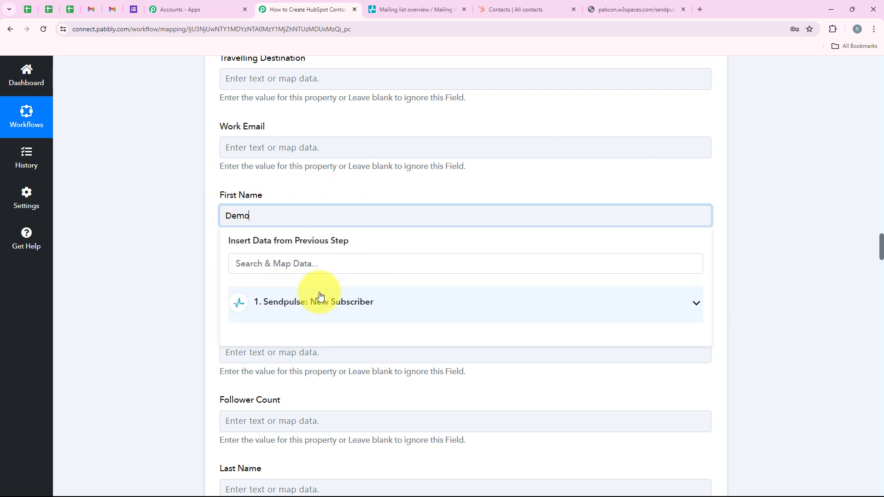
double_click(284, 217)
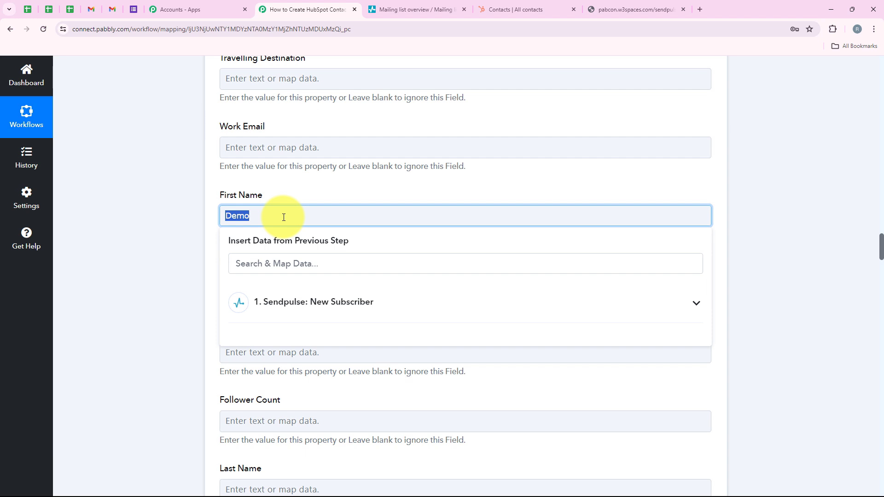
key(BackSpace)
key(ctrl+z)
key(BackSpace)
- Examine the Sendpulse response data available for mapping to First Name, search it for Name, and return to the start of the workflow
click(271, 301)
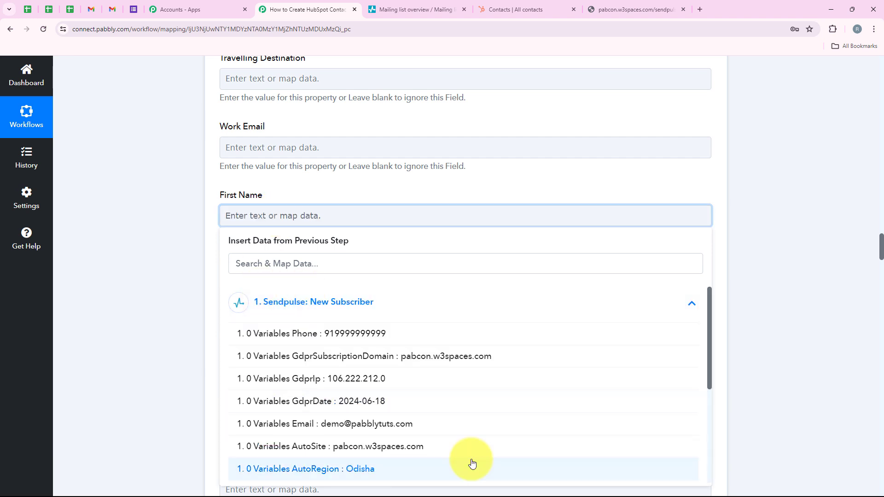
click(156, 212)
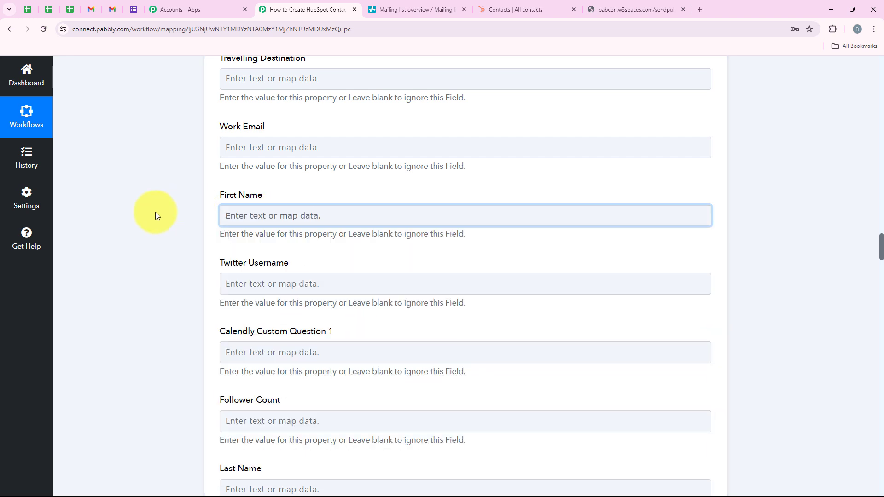
click(267, 215)
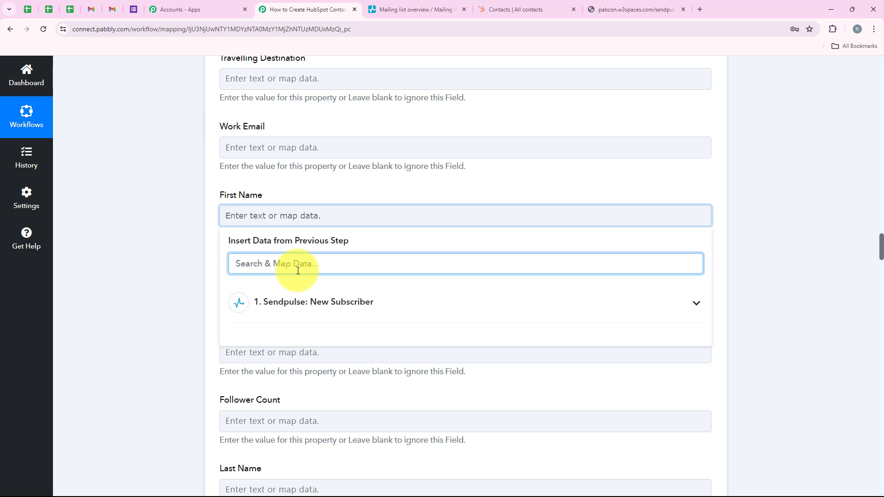
text(Name)
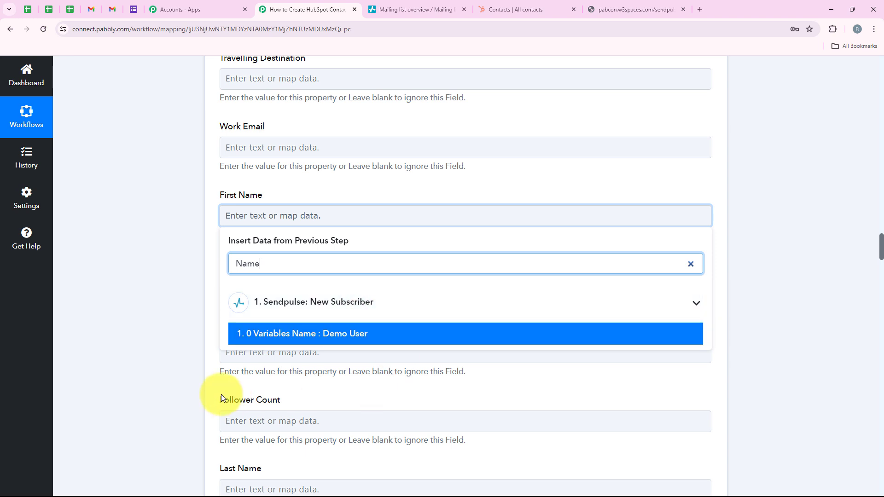
click(173, 394)
scroll(200, 418, down, 2)
scroll(199, 418, up, 1)
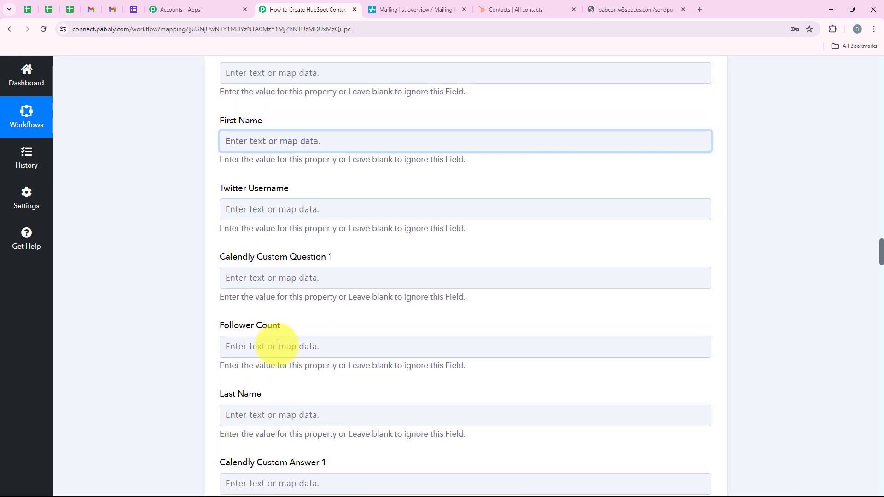
scroll(277, 345, up, 20)
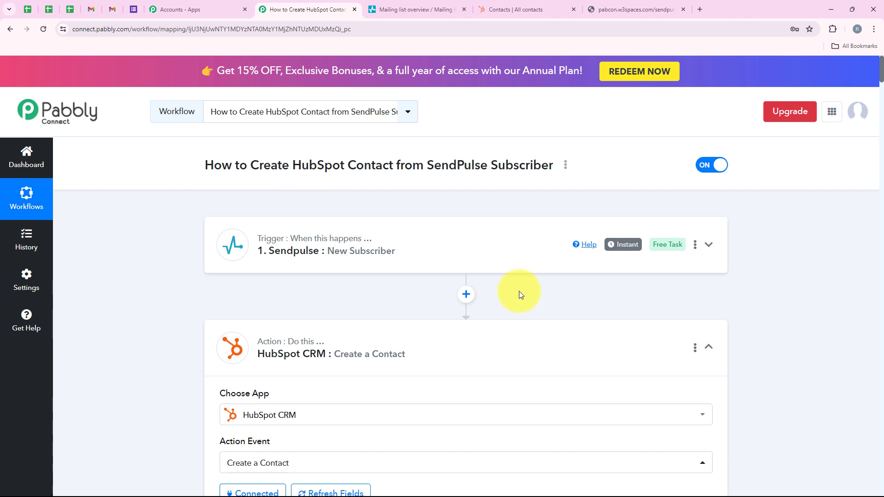
- Insert a Text Formatter (Pabbly) action between the Sendpulse trigger and the HubSpot CRM action
click(466, 295)
scroll(327, 409, down, 2)
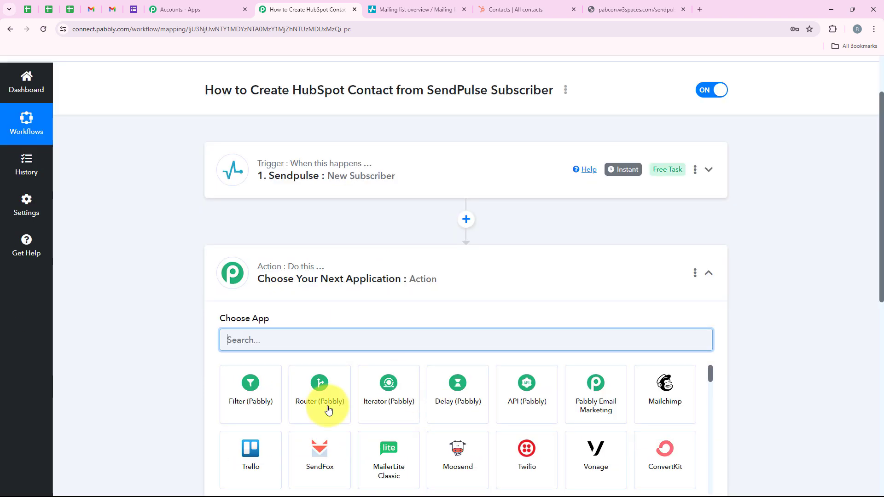
scroll(328, 410, down, 2)
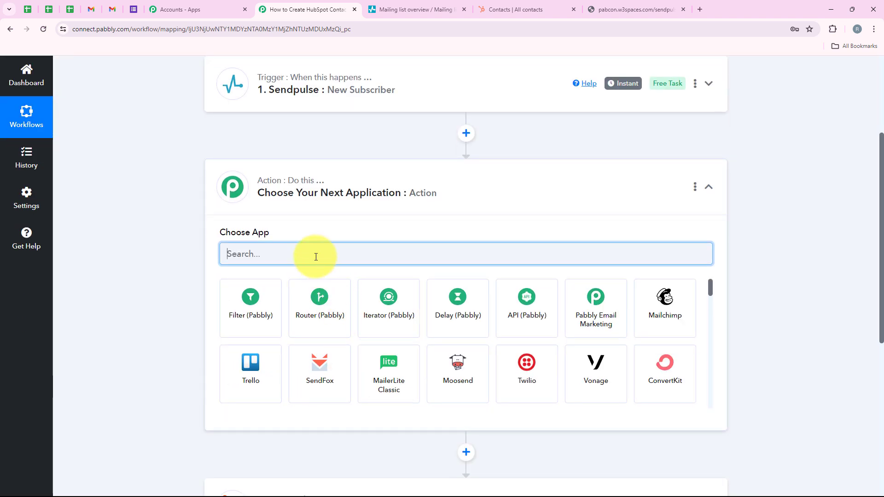
text(Text)
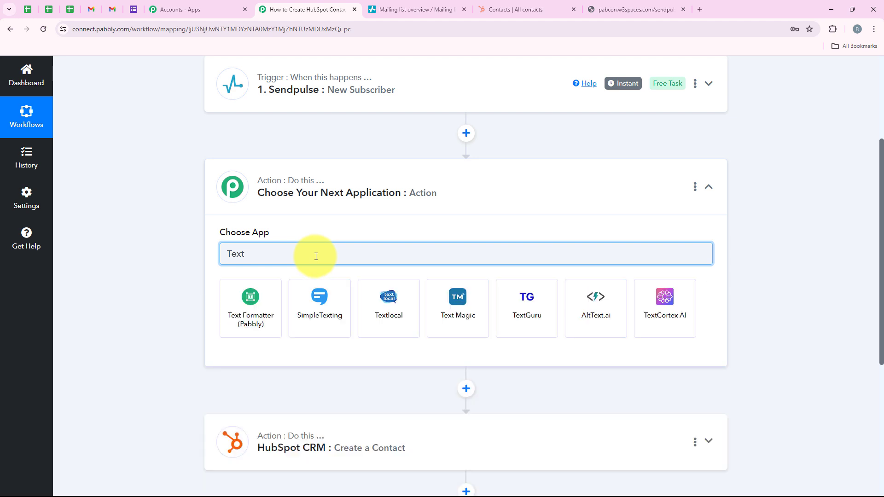
click(247, 298)
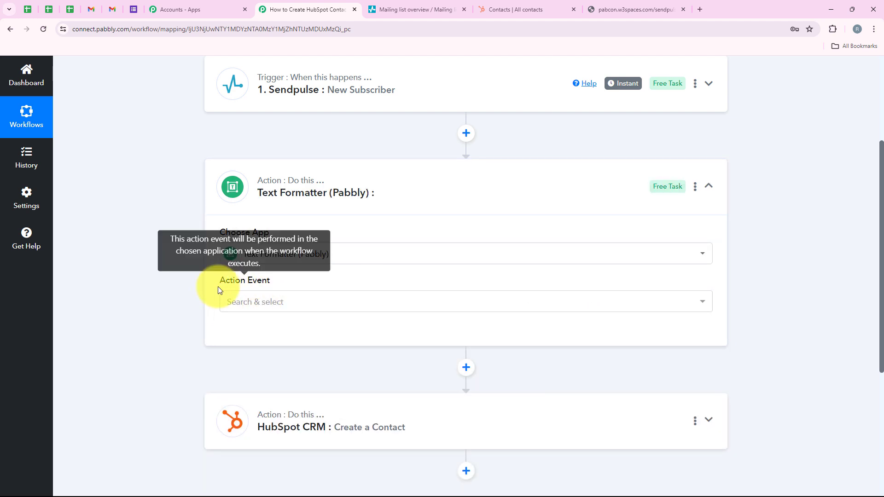
- Set the Text Formatter's action event to Split Text and connect it
drag(214, 284, 274, 287)
click(275, 301)
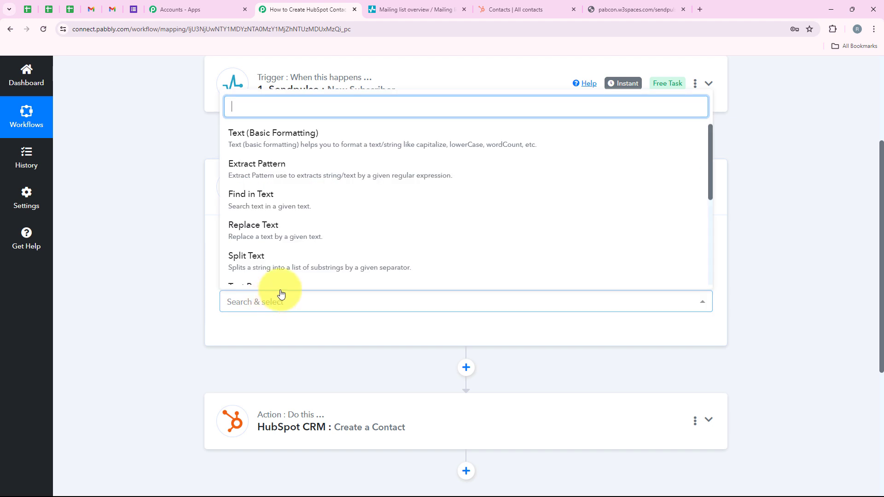
scroll(289, 216, down, 2)
click(312, 215)
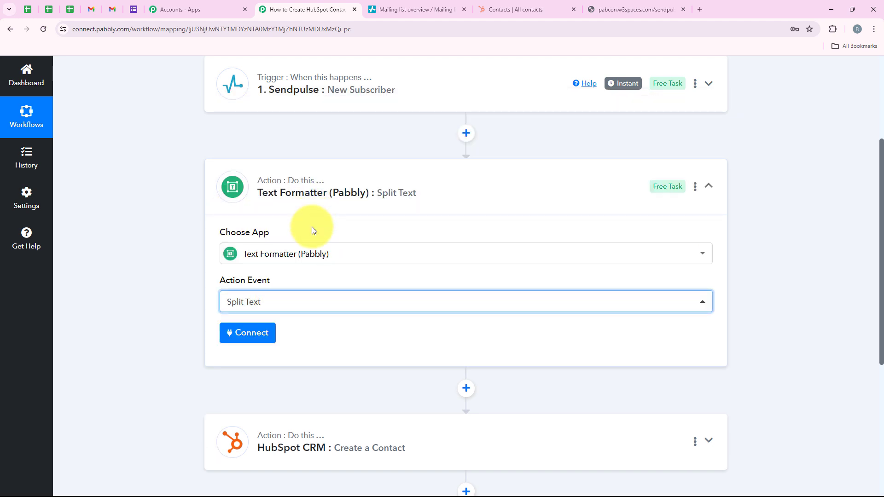
click(229, 341)
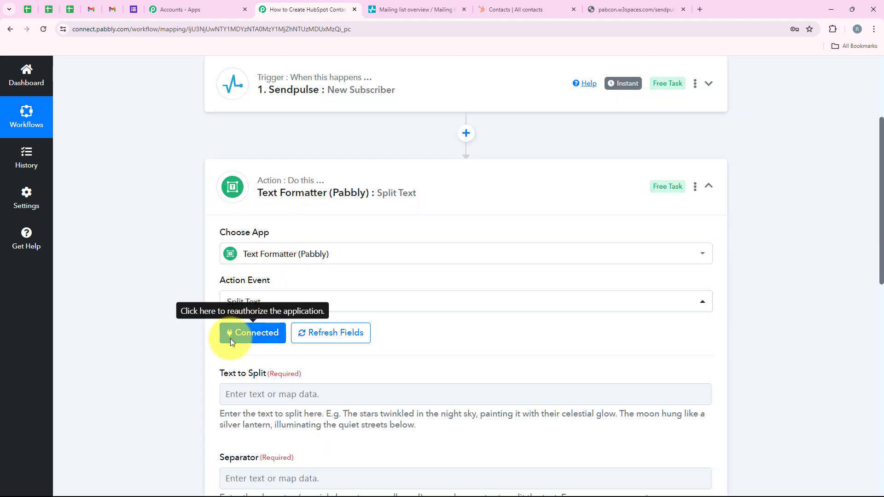
- Map the subscriber's 0 Variables Name value from the Sendpulse trigger into Text to Split
scroll(325, 340, down, 4)
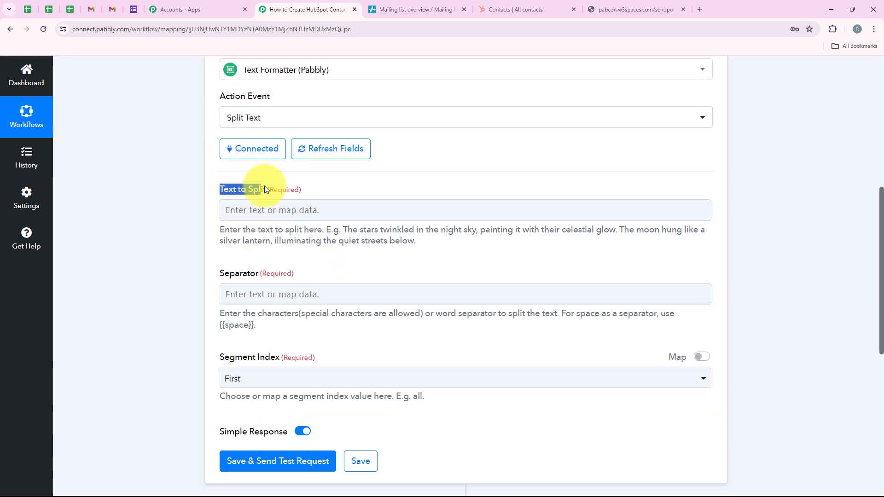
click(257, 210)
click(257, 257)
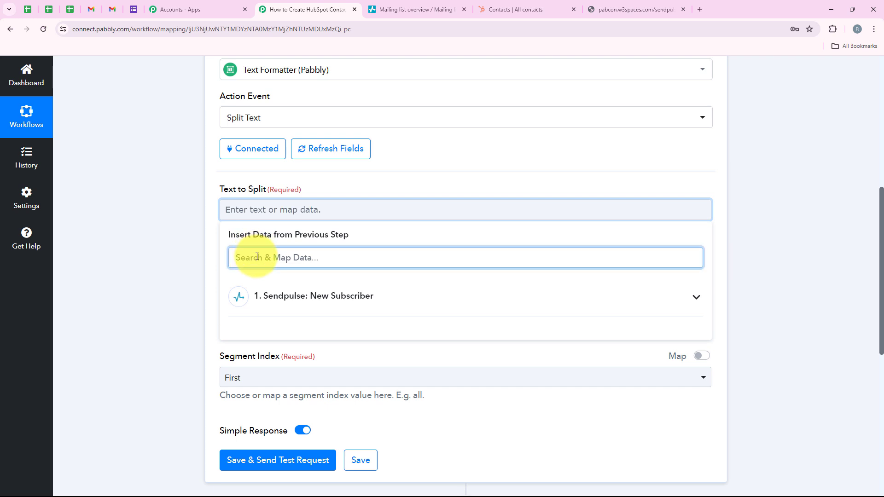
text(Name)
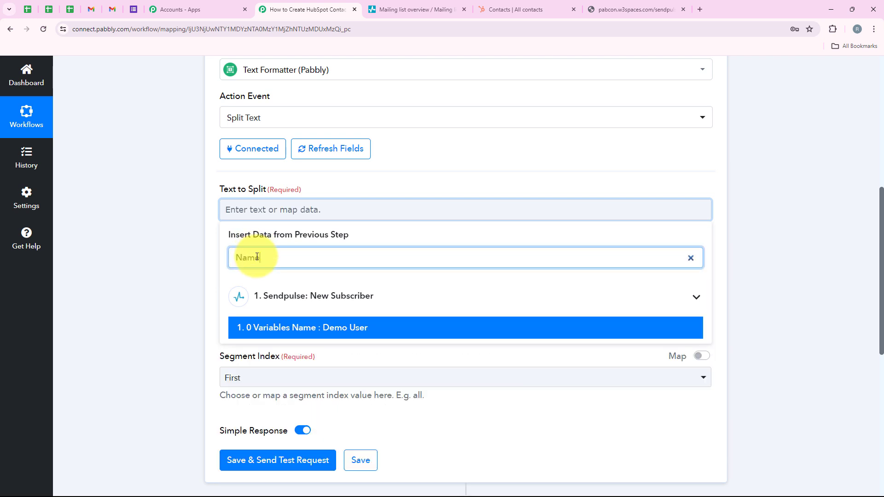
click(322, 331)
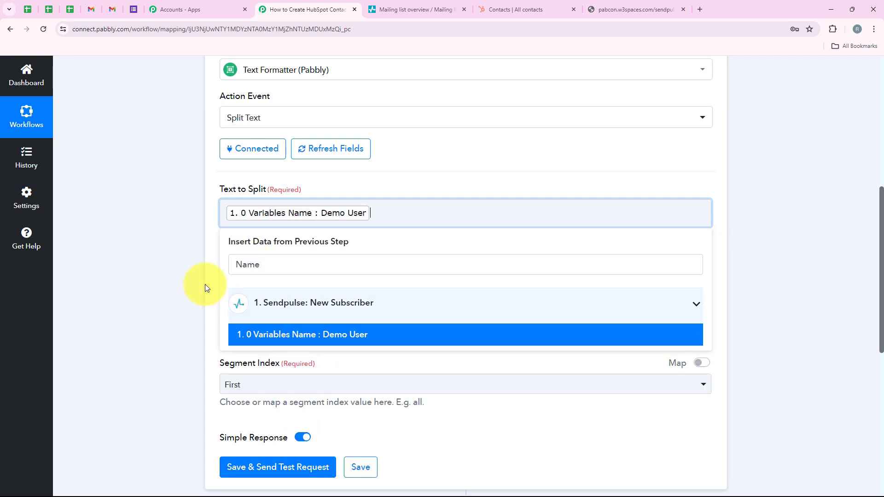
click(179, 227)
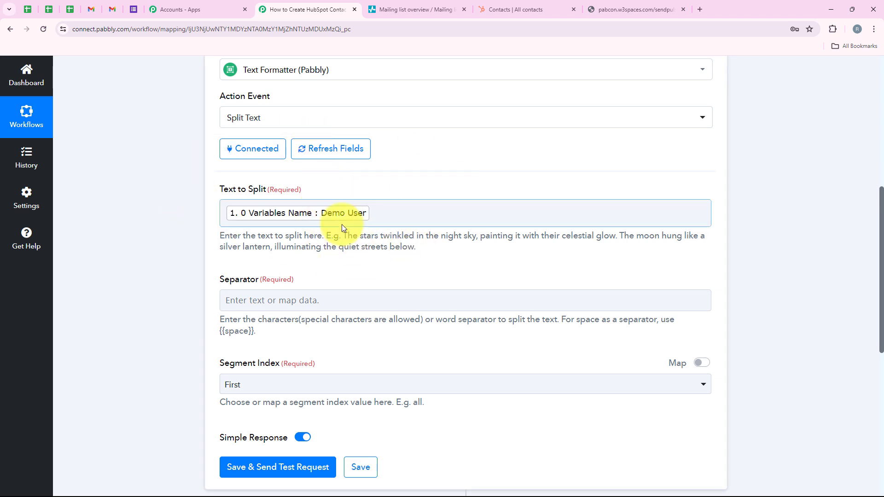
- Set the Separator of the Split Text action to {{space}}, copied from the field's help text
click(299, 295)
scroll(258, 267, down, 1)
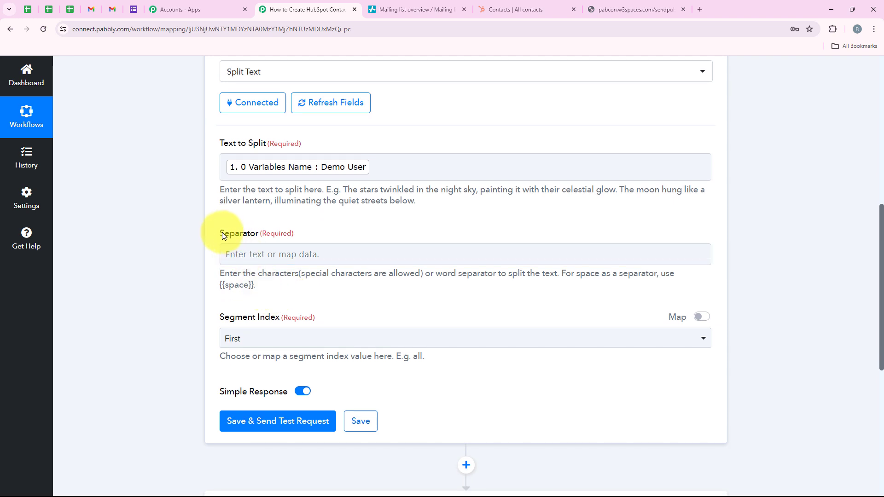
double_click(215, 235)
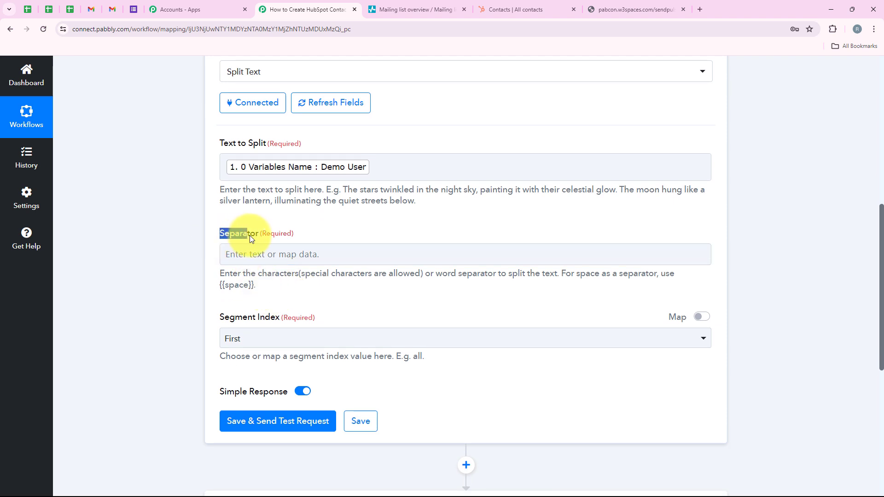
click(303, 289)
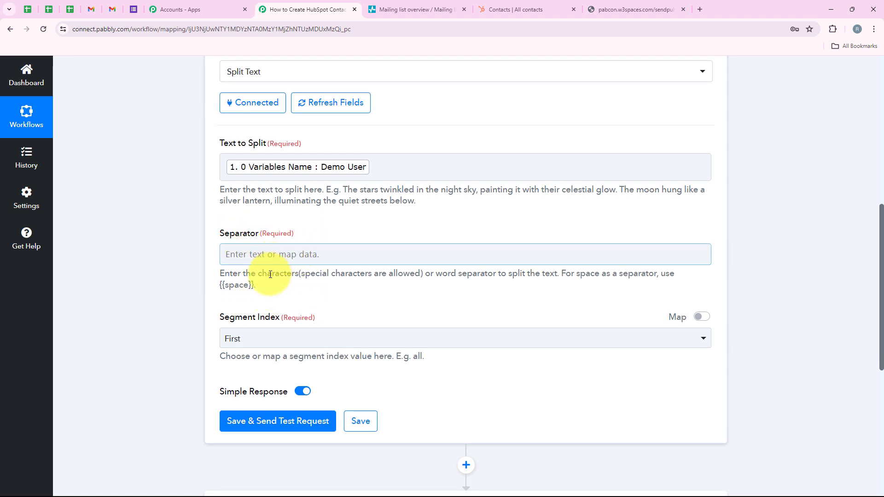
drag(216, 274, 301, 278)
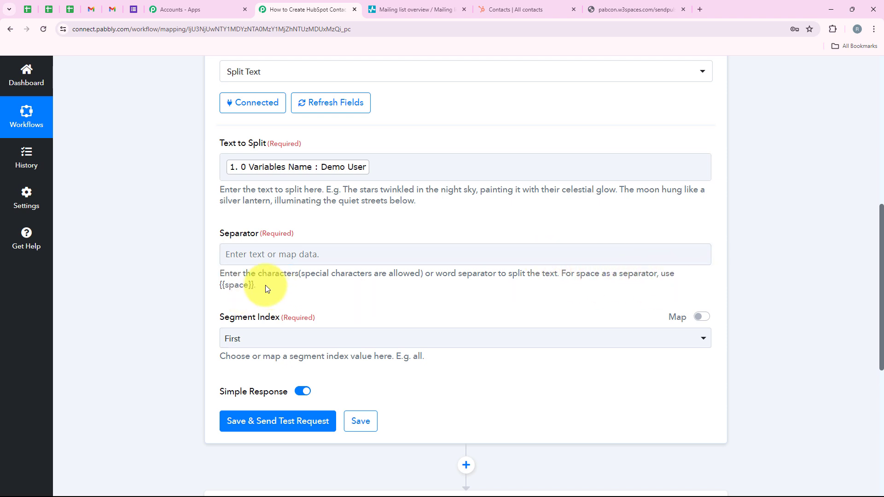
drag(254, 285, 209, 287)
key(ctrl+c)
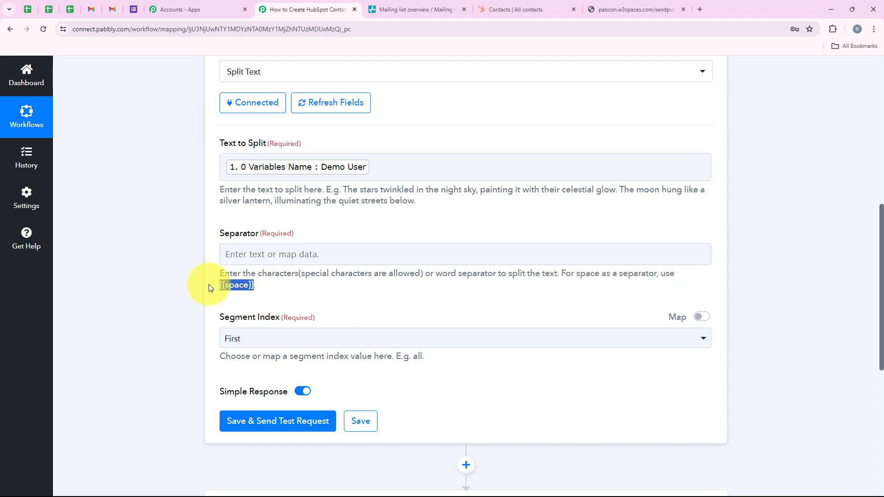
click(239, 252)
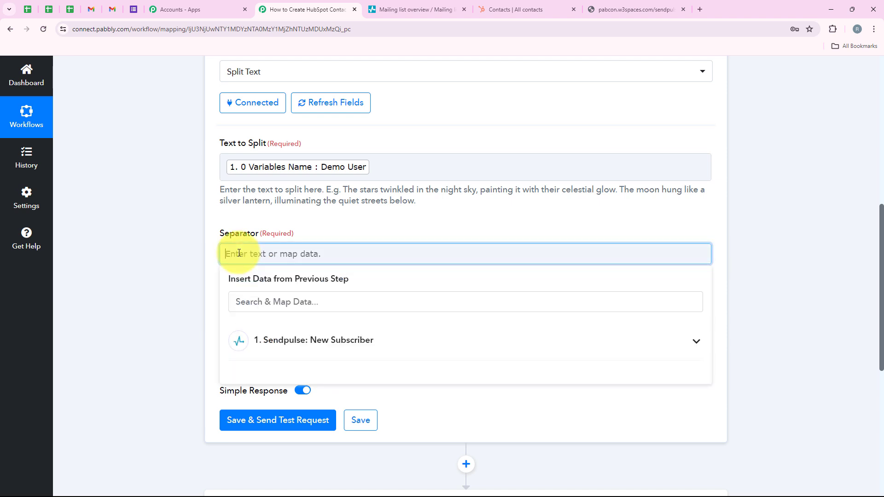
key(ctrl+v)
click(173, 214)
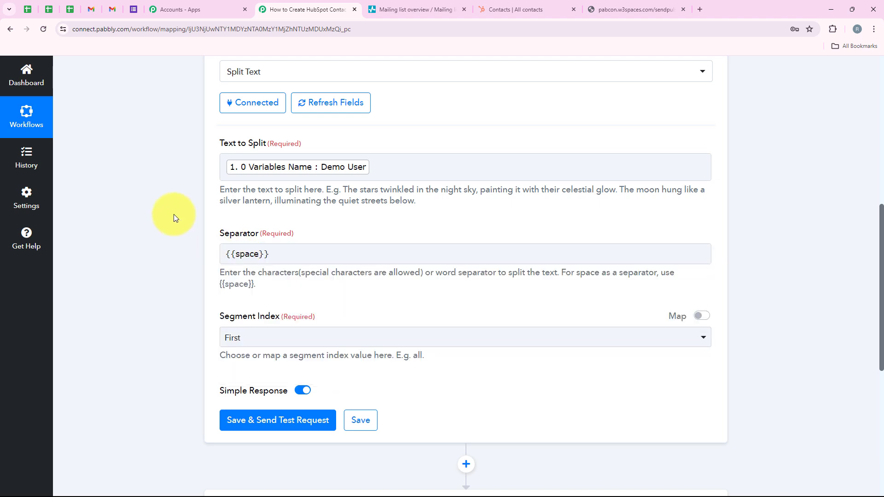
- Set the Segment Index to All, save and send a test request, and check the split results
scroll(169, 223, down, 1)
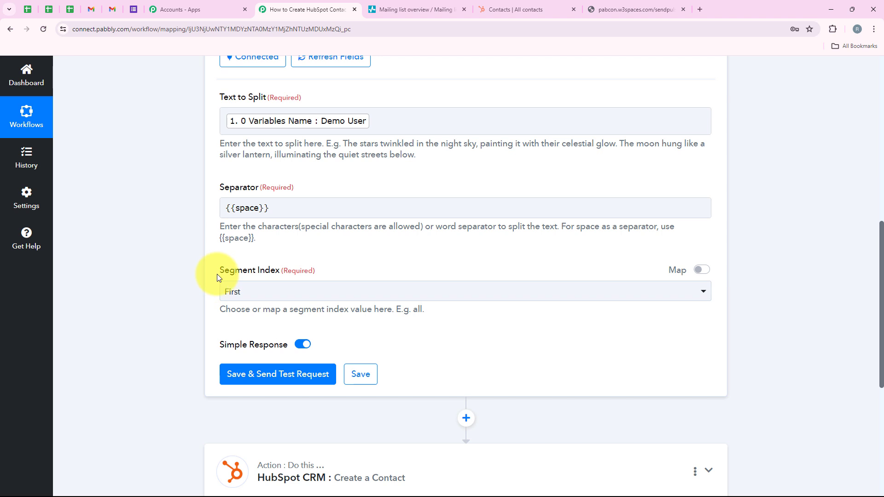
click(283, 290)
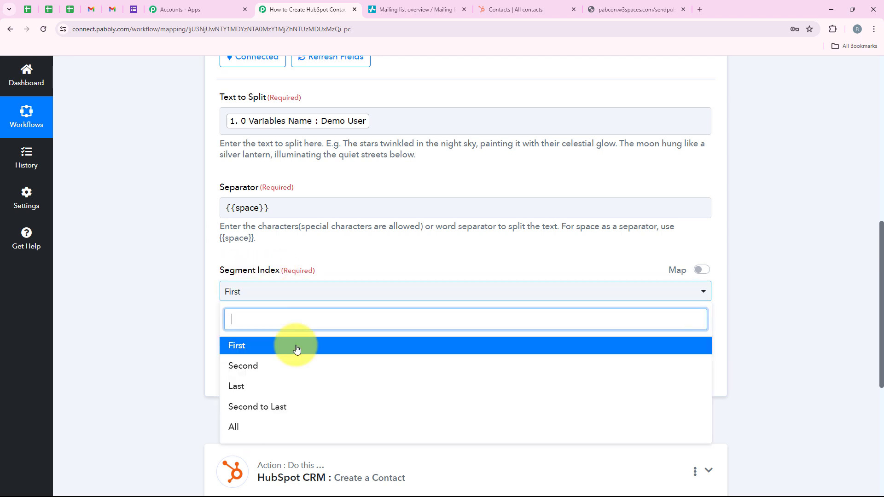
click(264, 425)
scroll(277, 266, up, 2)
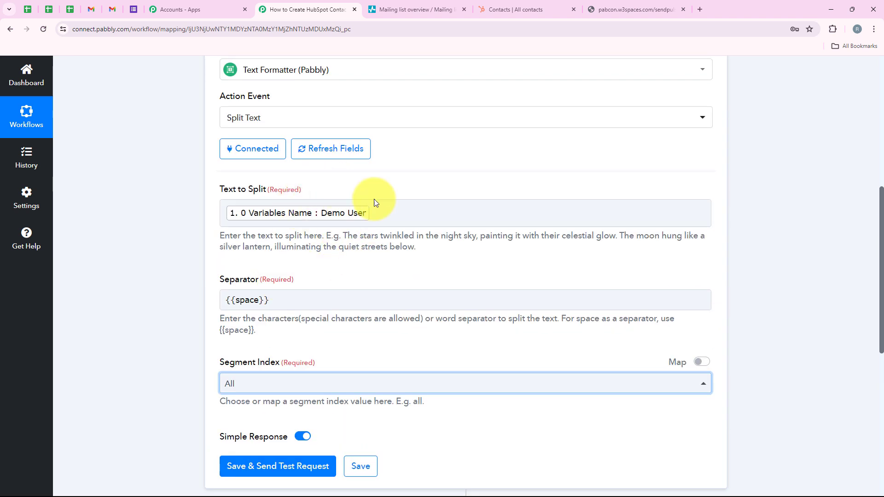
scroll(351, 392, down, 1)
scroll(352, 418, up, 1)
click(292, 453)
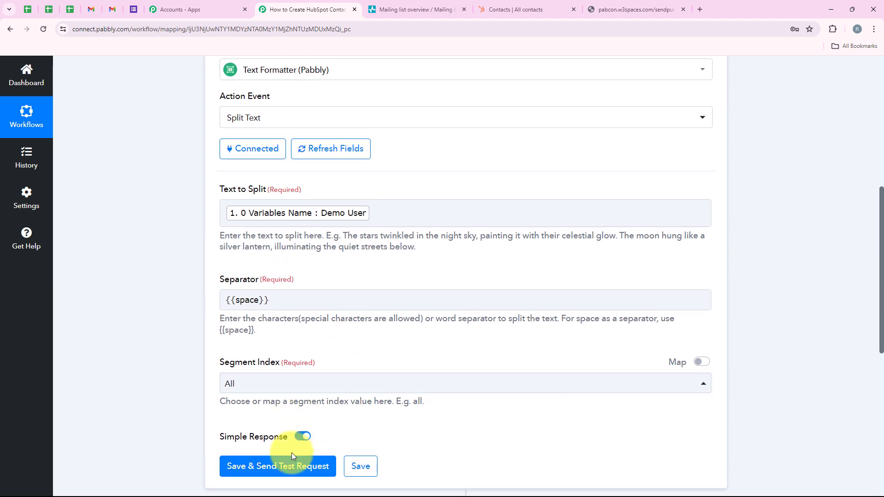
click(295, 467)
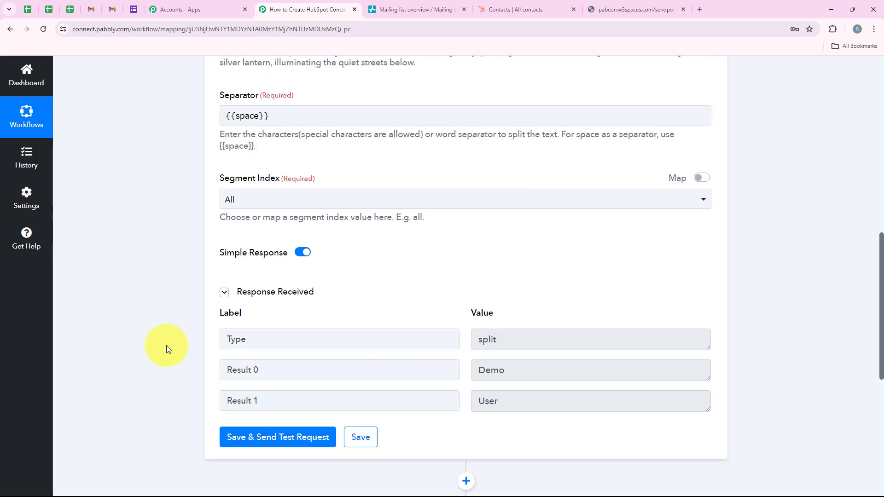
drag(527, 375, 419, 387)
drag(549, 409, 377, 401)
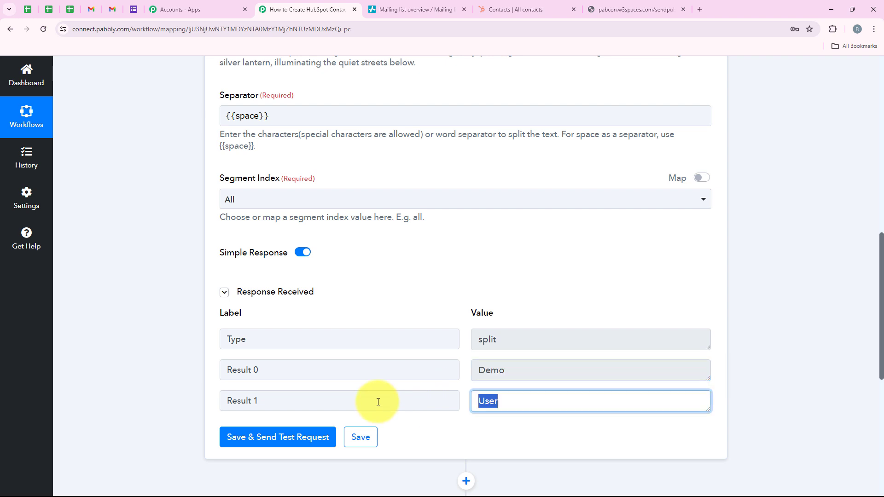
- Collapse the Split Text action and expand the HubSpot CRM Create a Contact action
scroll(486, 397, up, 6)
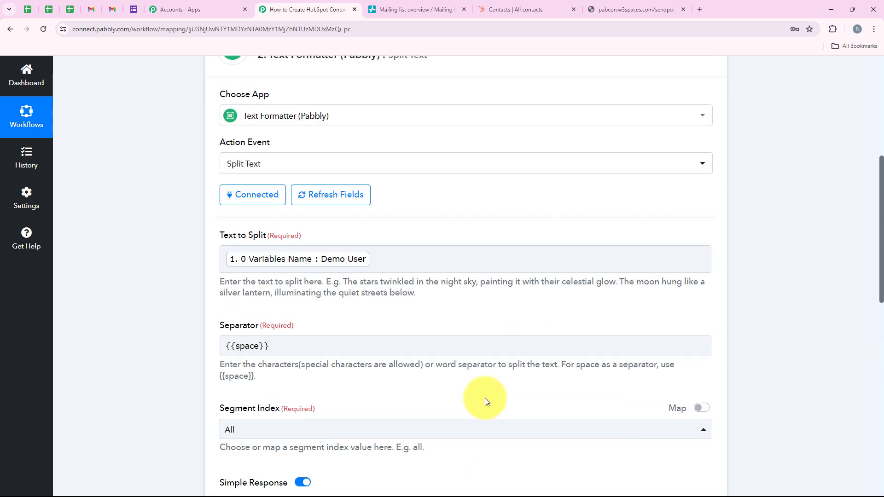
click(341, 104)
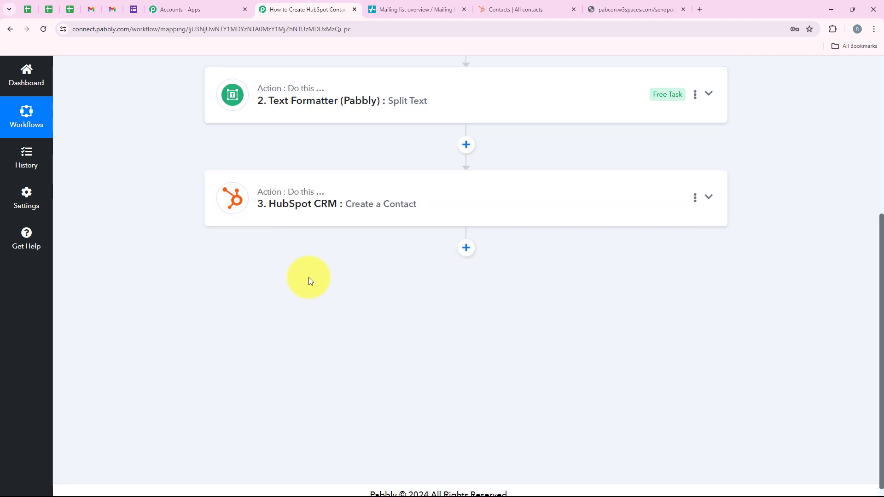
click(328, 194)
- Map Result 0 of the Split Text step into the contact's First Name field
scroll(143, 355, down, 15)
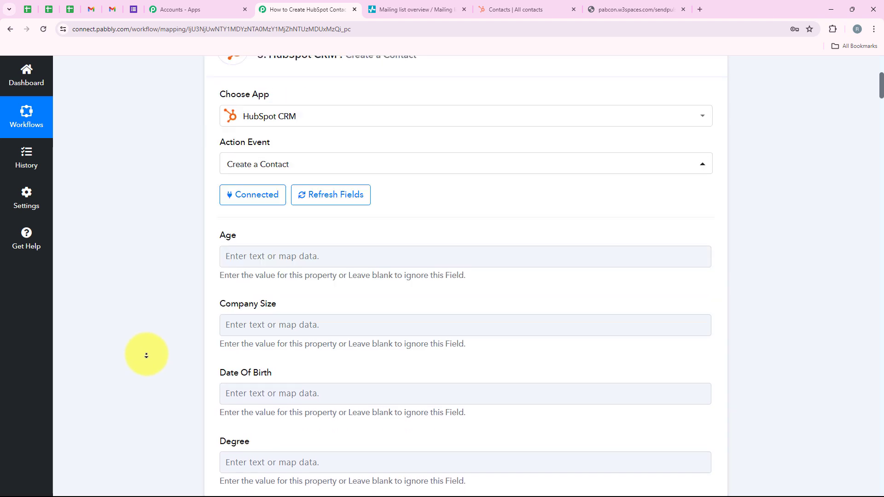
scroll(147, 359, down, 14)
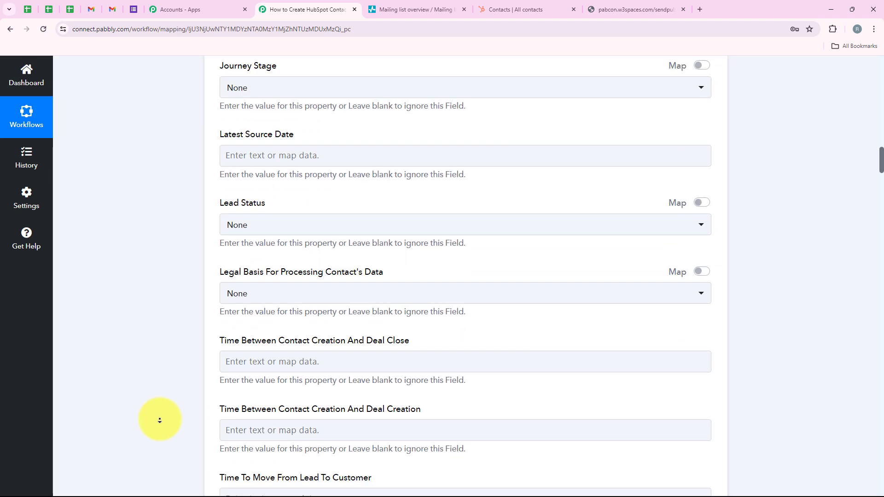
scroll(161, 416, down, 18)
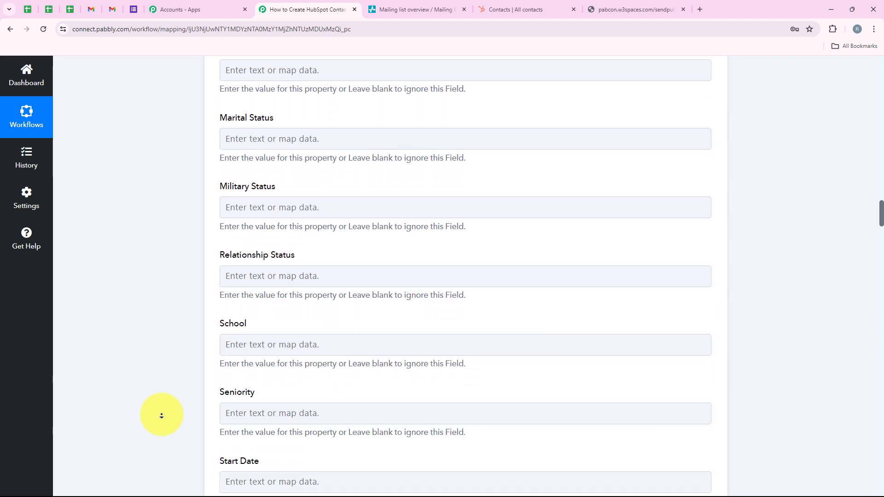
click(262, 207)
click(263, 210)
click(203, 213)
scroll(203, 212, up, 1)
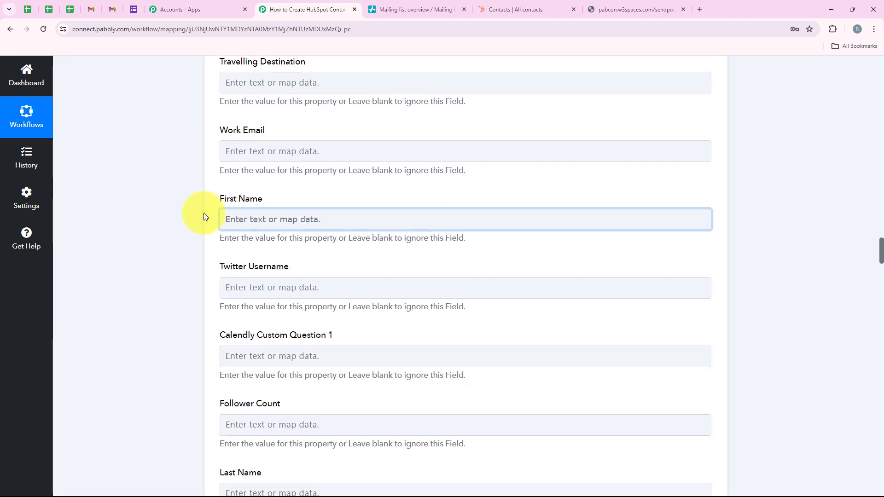
scroll(204, 213, down, 2)
click(306, 171)
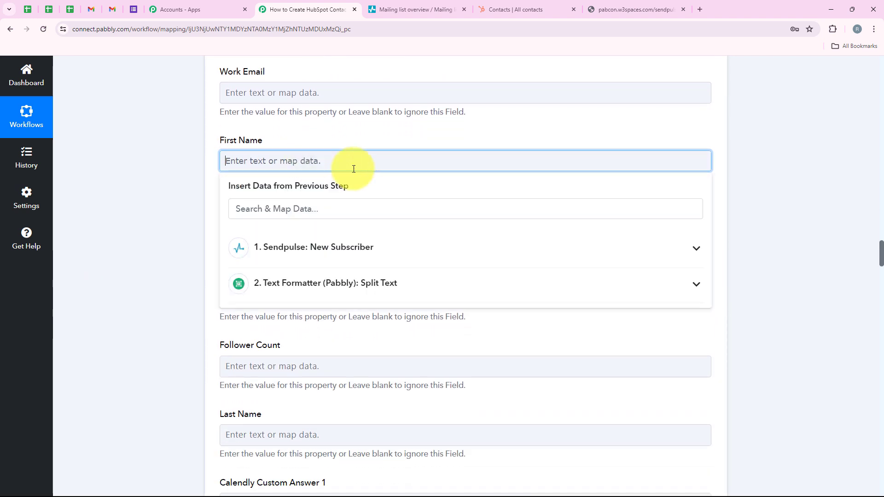
click(397, 294)
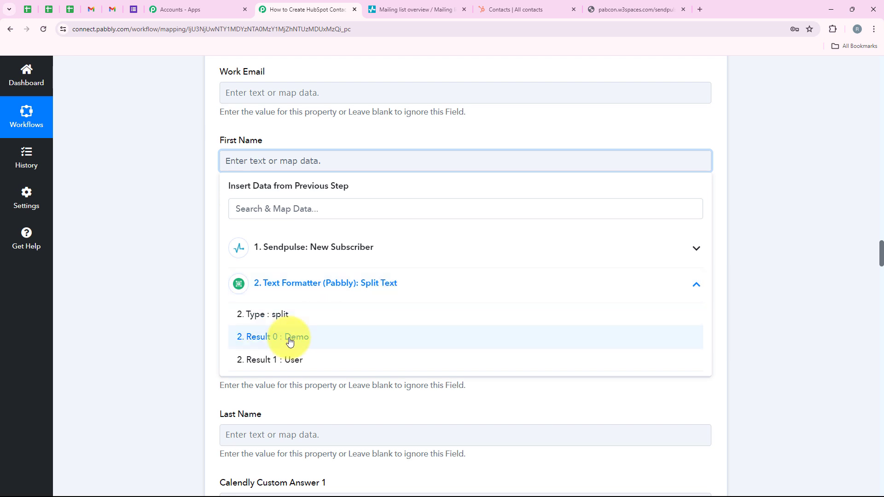
click(290, 341)
click(207, 321)
- Map Result 1 of the Split Text step into the contact's Last Name field
scroll(209, 293, down, 2)
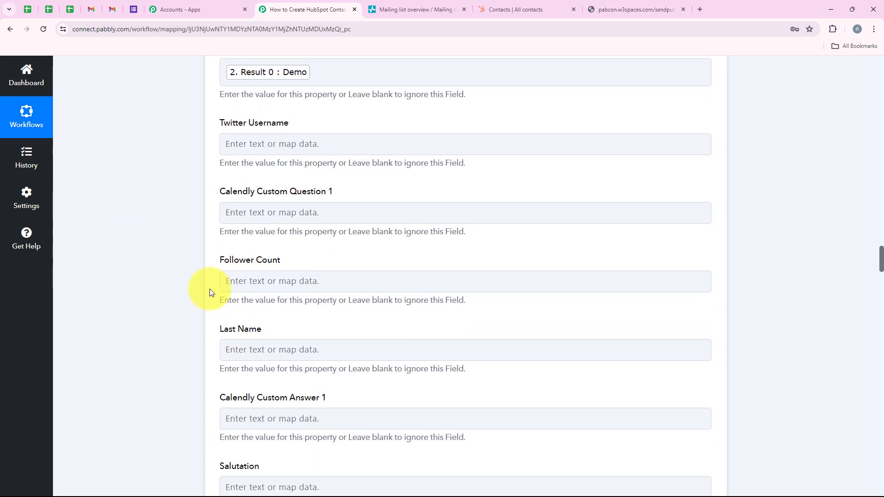
scroll(210, 292, down, 2)
drag(217, 233, 306, 271)
click(300, 265)
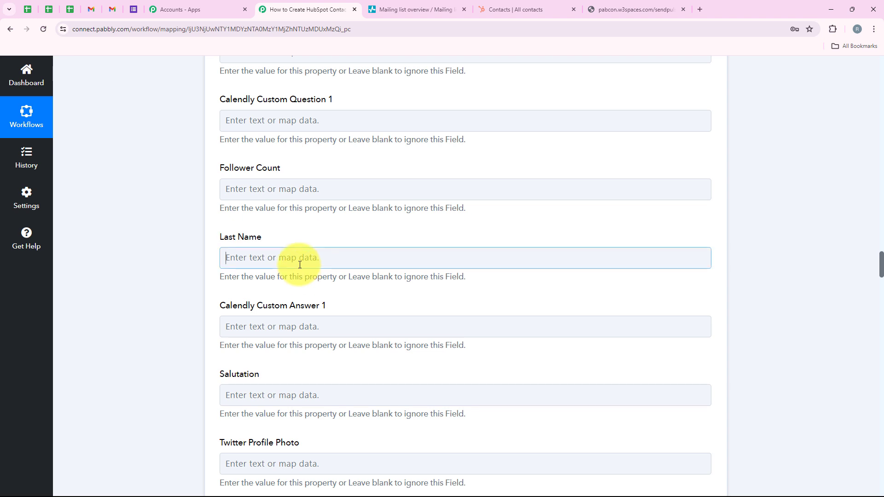
click(356, 377)
click(346, 453)
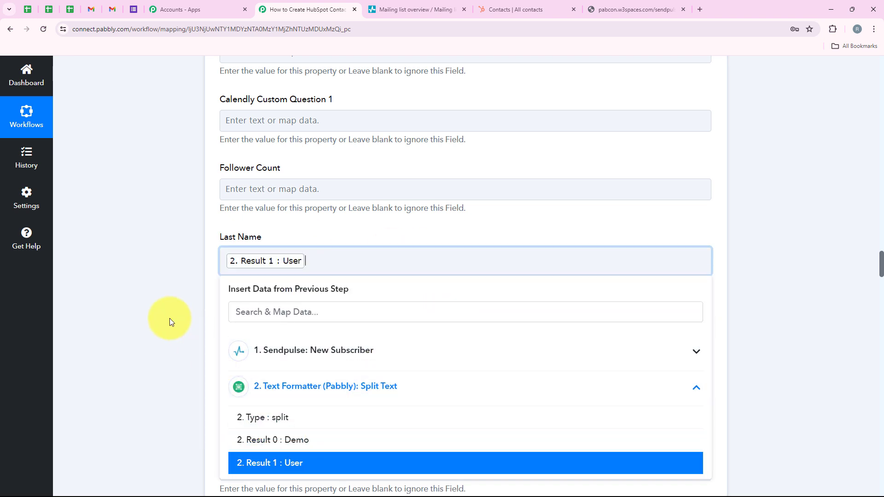
click(169, 322)
- Map the Variables Email value from the SendPulse New Subscriber trigger into the contact's Email field, finding it with the search term Email
scroll(240, 261, down, 5)
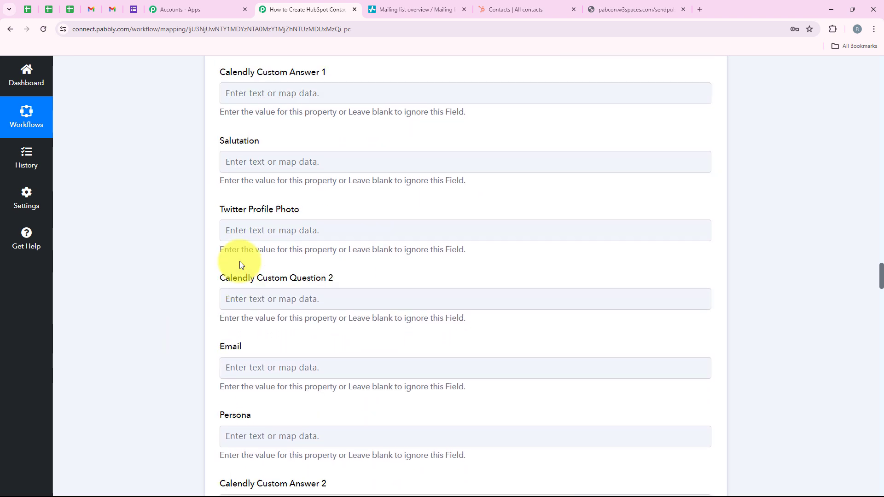
scroll(240, 261, down, 3)
drag(208, 219, 285, 222)
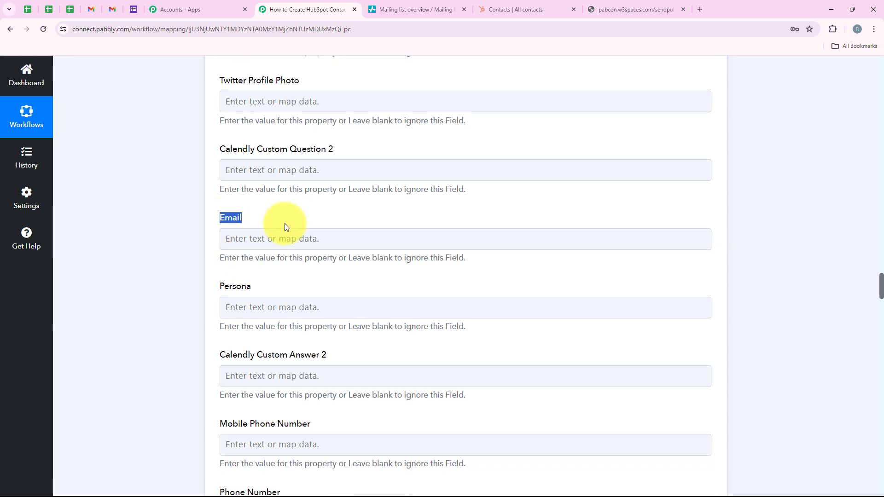
click(286, 237)
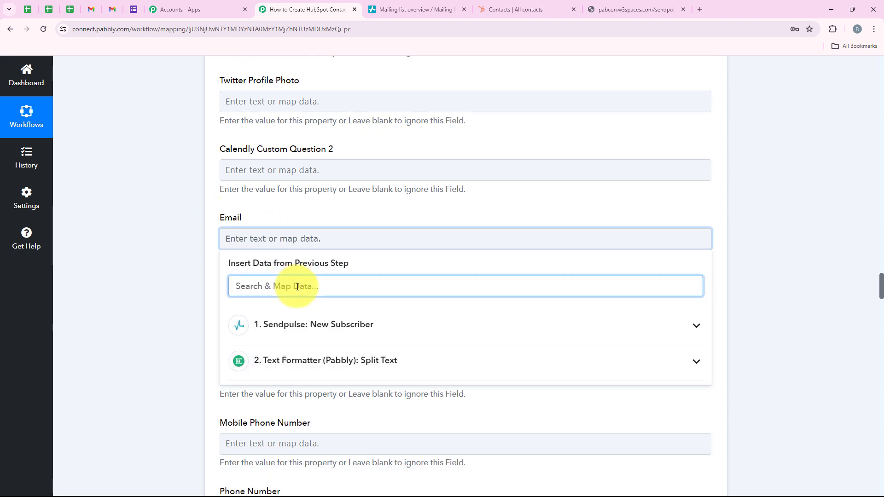
text(Email)
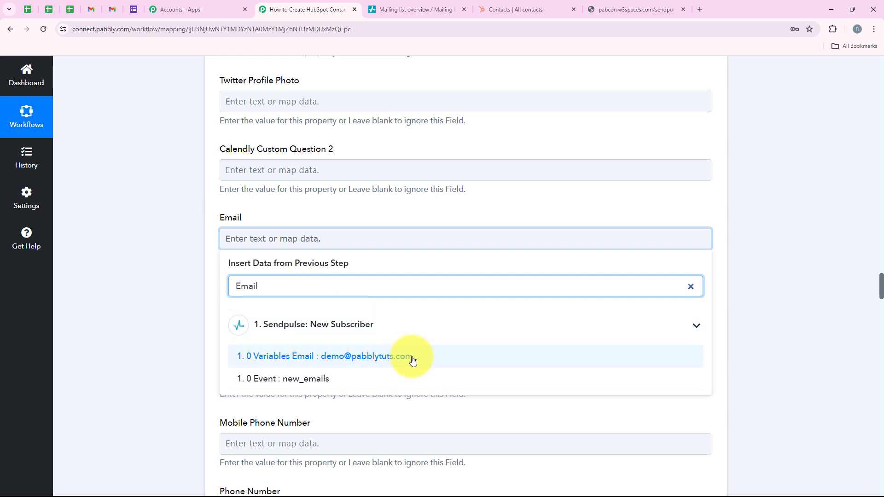
click(413, 357)
click(142, 264)
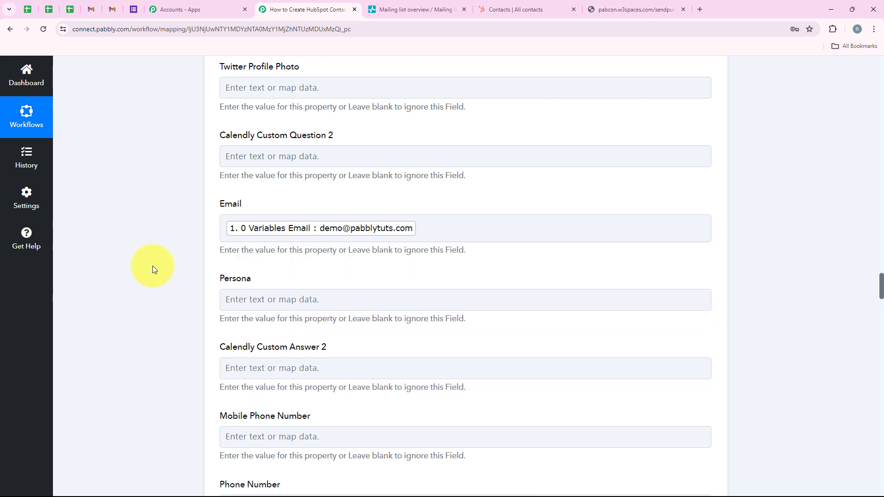
- Map the Variables Phone value from the SendPulse trigger into the Mobile Phone Number field, finding it with the search term Phone
scroll(154, 267, down, 6)
drag(214, 155, 330, 171)
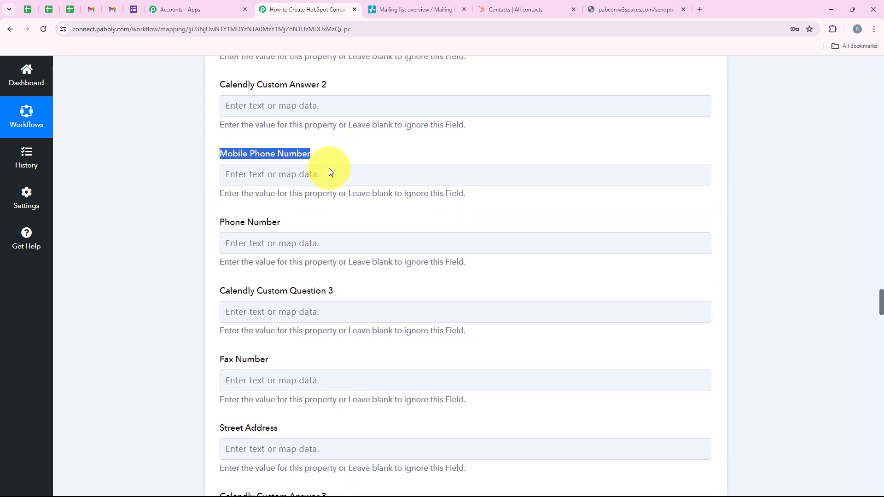
click(277, 174)
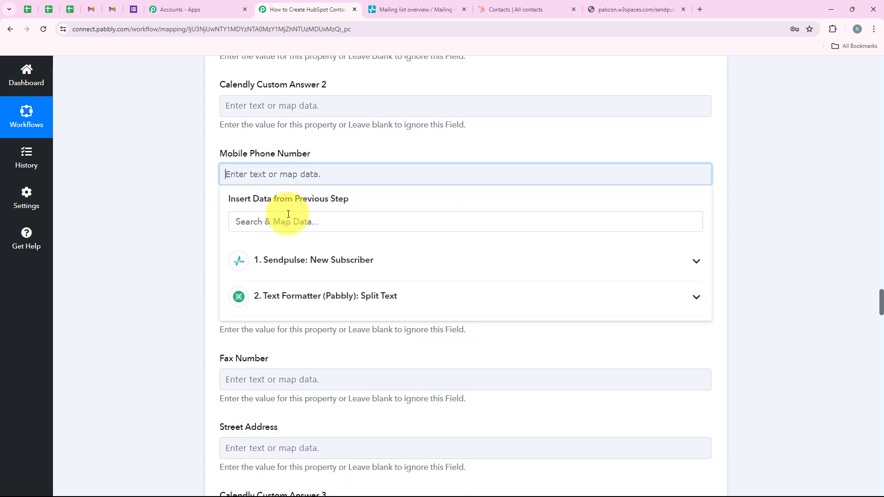
click(288, 217)
text(Phone)
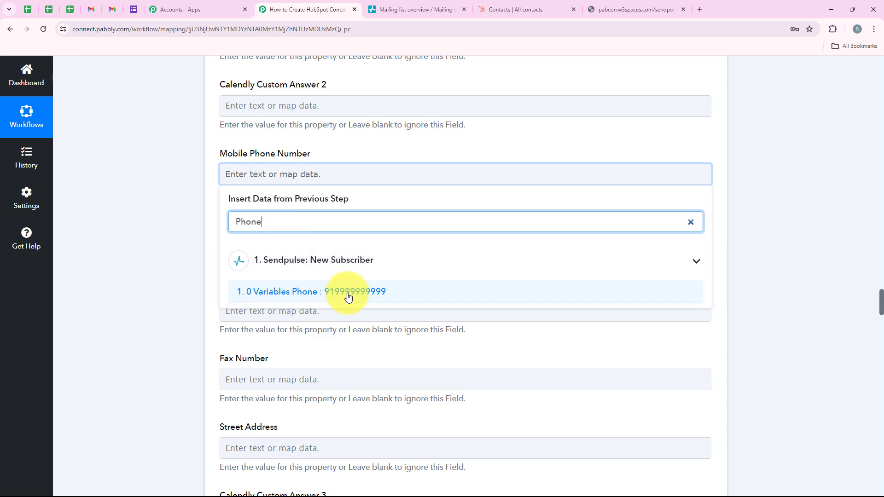
click(292, 295)
- Save the Create a Contact action, send its test request, and review the response received
scroll(197, 238, down, 2)
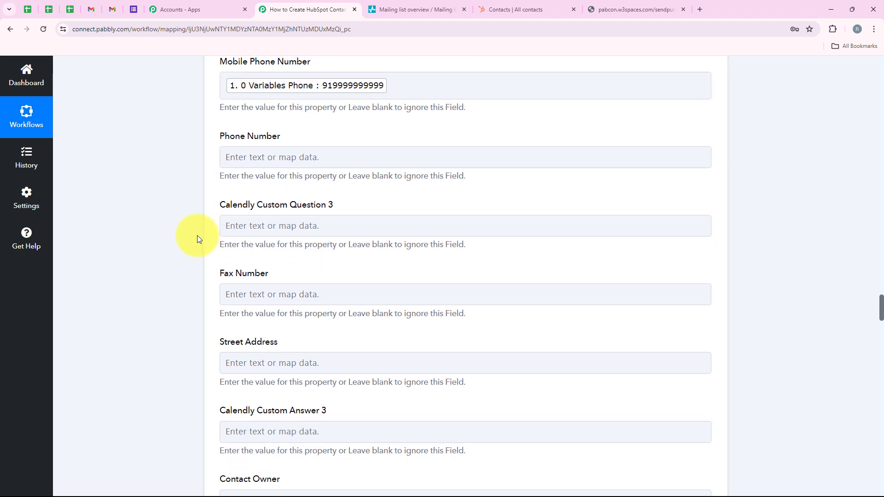
scroll(168, 325, down, 10)
scroll(169, 324, down, 20)
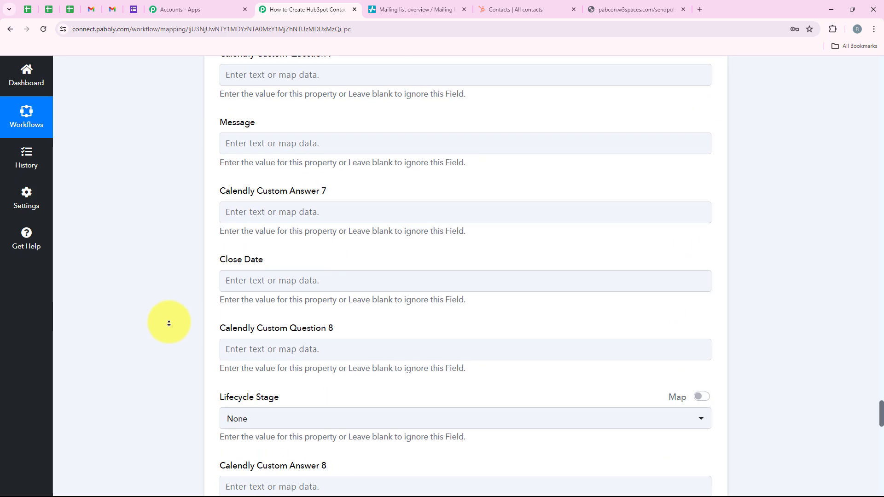
scroll(138, 184, up, 15)
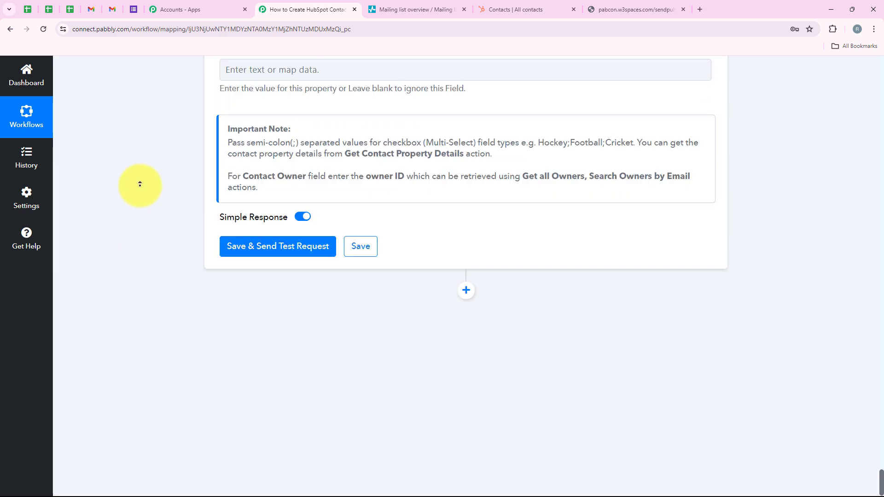
scroll(152, 316, down, 15)
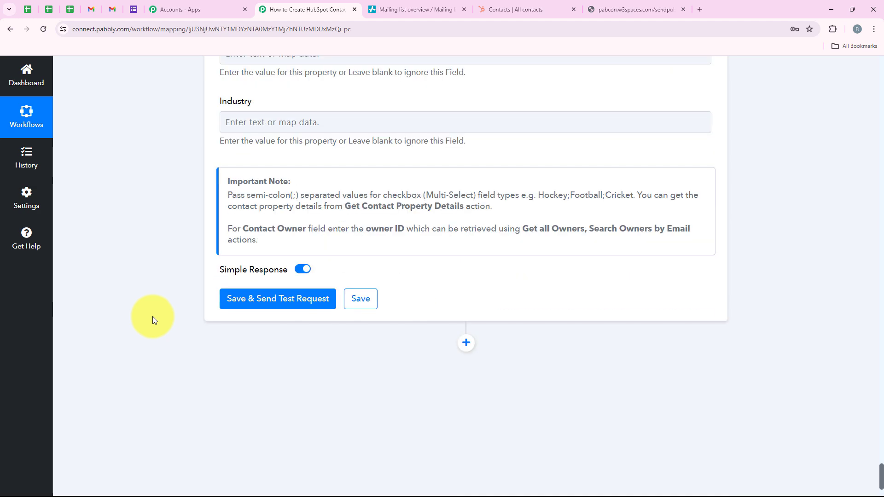
scroll(153, 317, up, 7)
scroll(153, 317, down, 3)
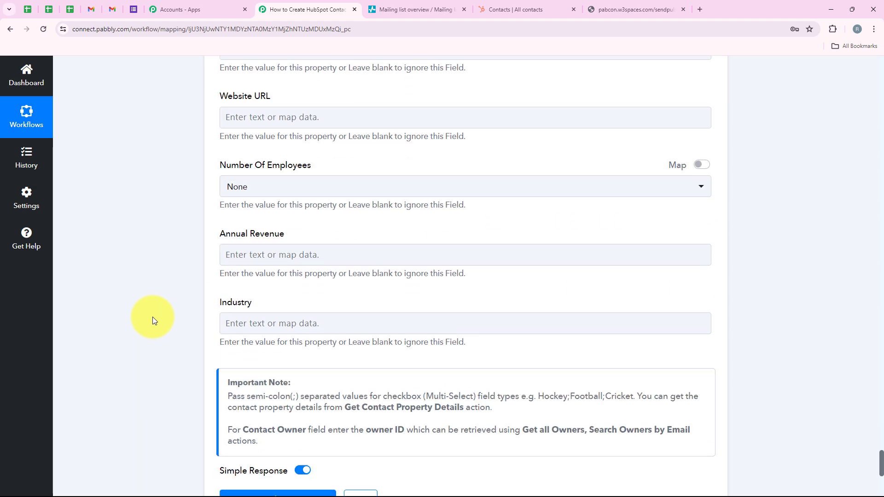
click(321, 486)
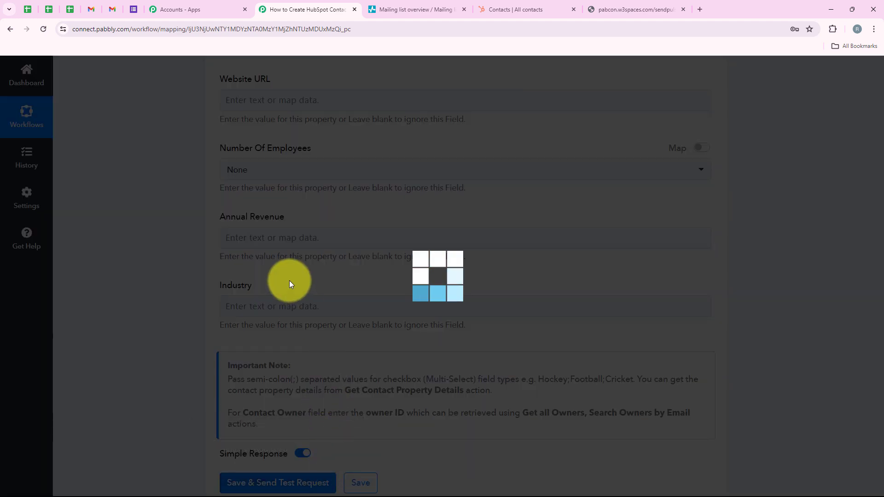
scroll(287, 280, down, 7)
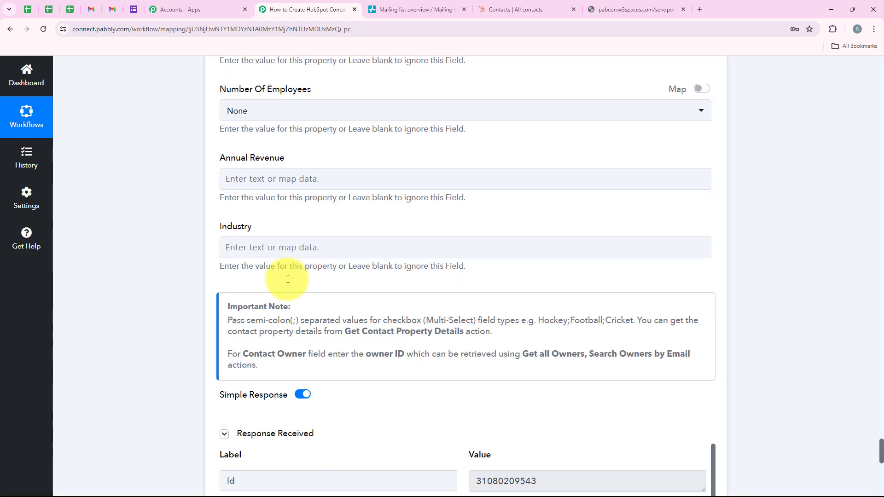
scroll(322, 322, down, 1)
scroll(442, 368, up, 1)
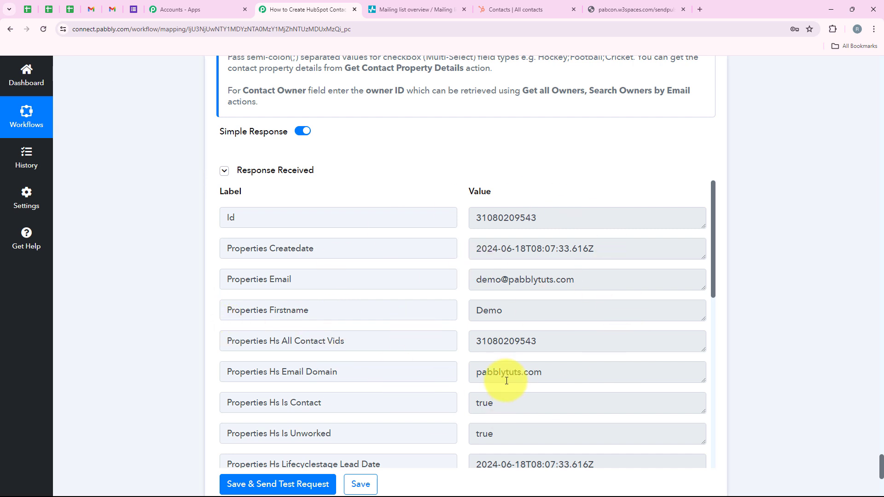
- Check the HubSpot contacts list for the test contact and return to the overview of the Pabbly Connect workflow
click(538, 4)
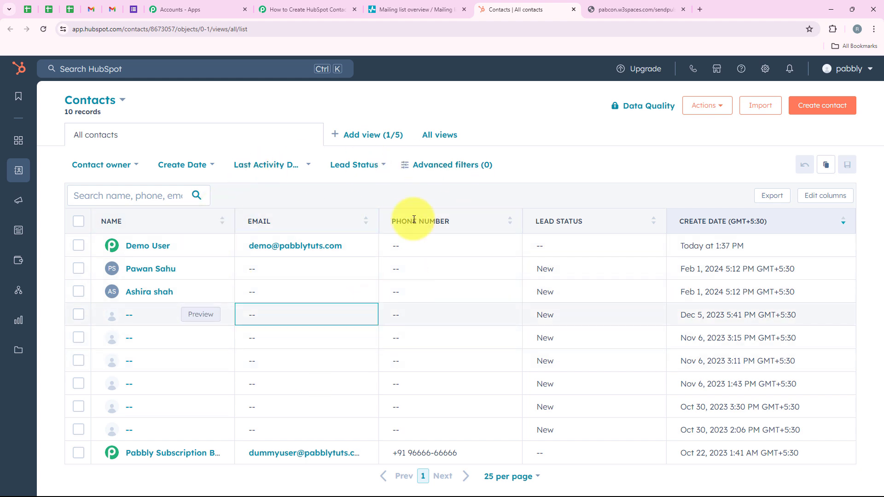
click(290, 9)
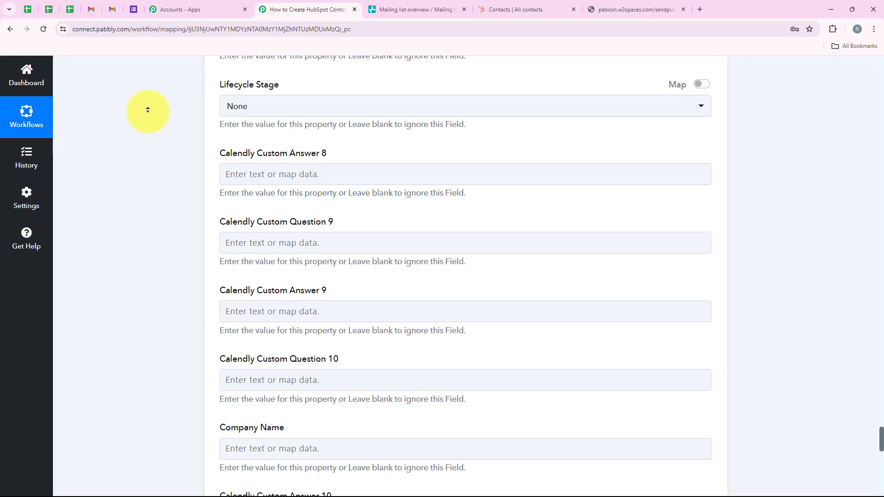
scroll(147, 110, up, 20)
scroll(148, 110, up, 10)
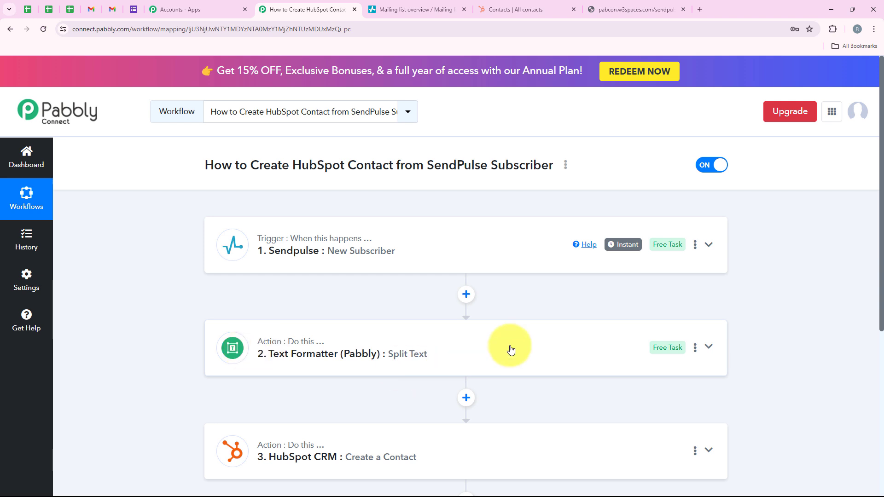
- Reload the SendPulse subscription form page and autofill the form with the saved test user's details
click(638, 10)
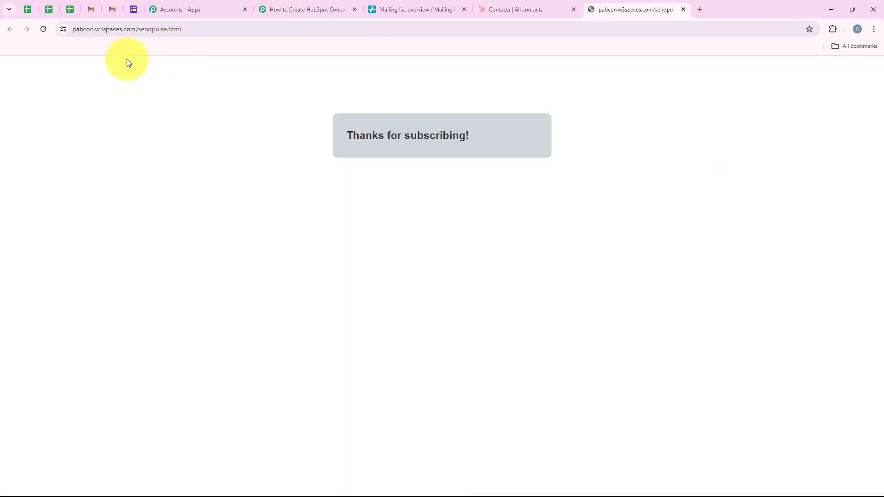
click(45, 35)
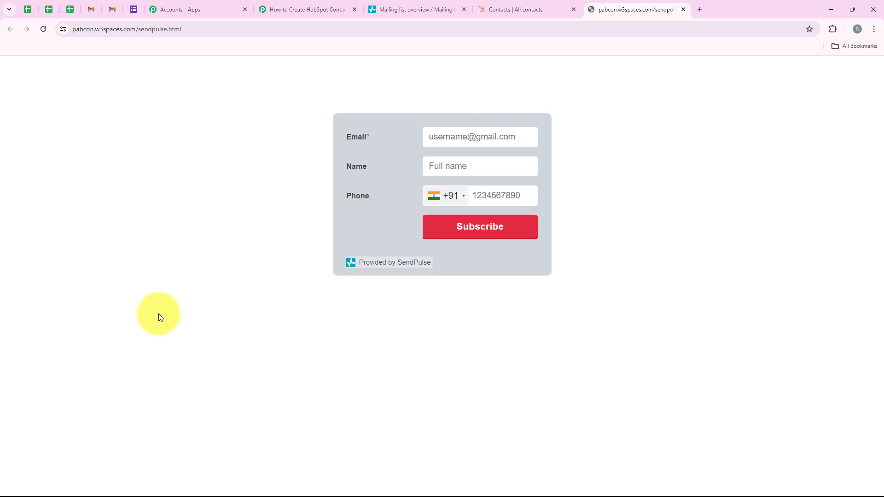
click(513, 137)
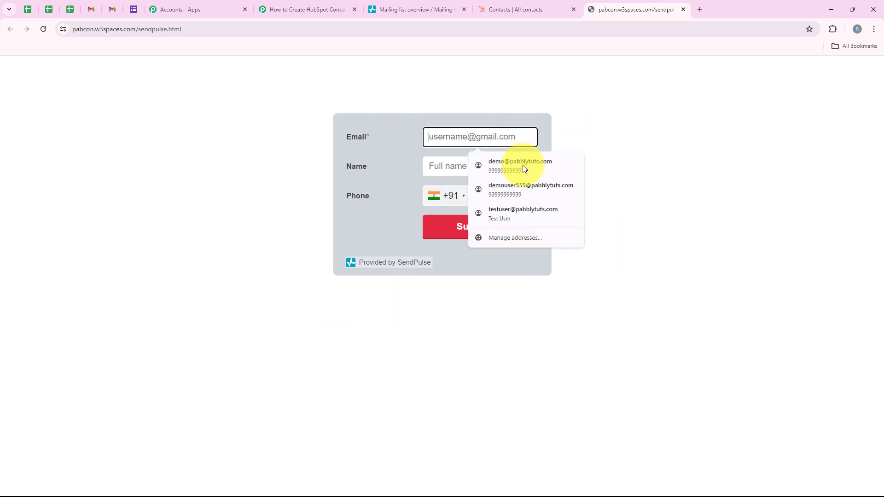
click(523, 210)
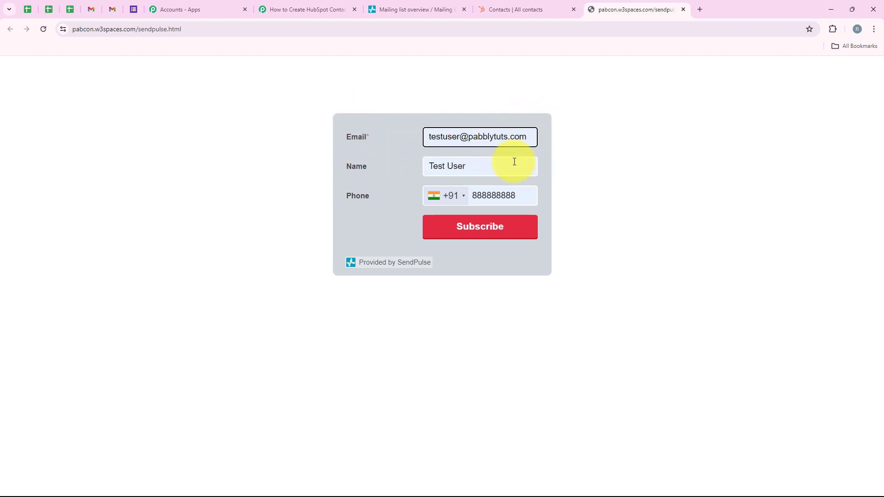
- Complete the test subscriber's phone number, submit the subscription form, and check the confirmation
drag(428, 166, 502, 167)
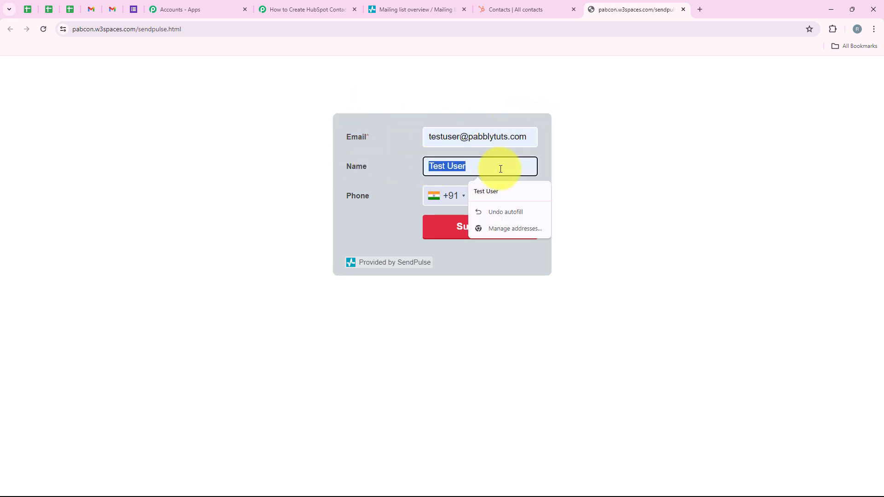
click(411, 181)
drag(473, 194, 588, 195)
click(588, 195)
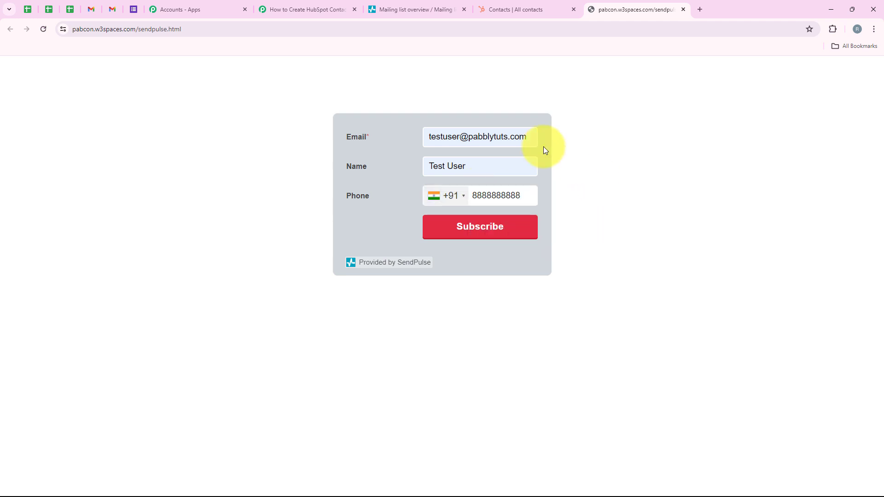
click(515, 240)
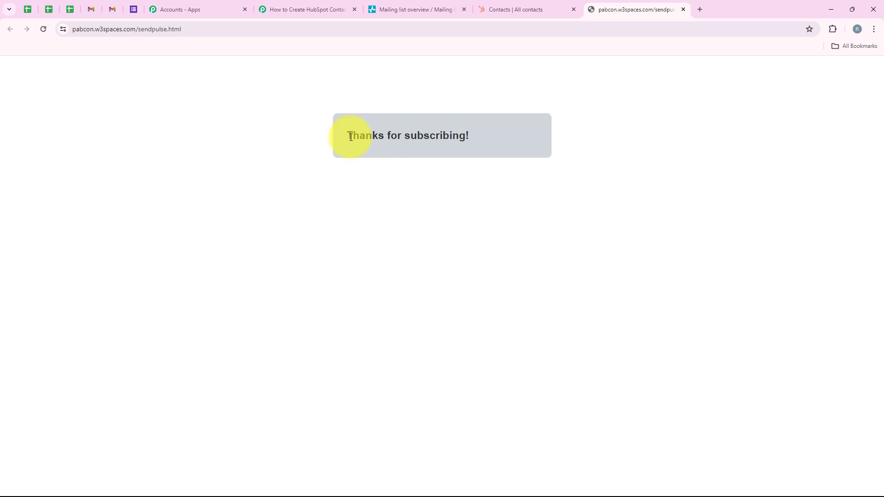
drag(342, 140, 500, 139)
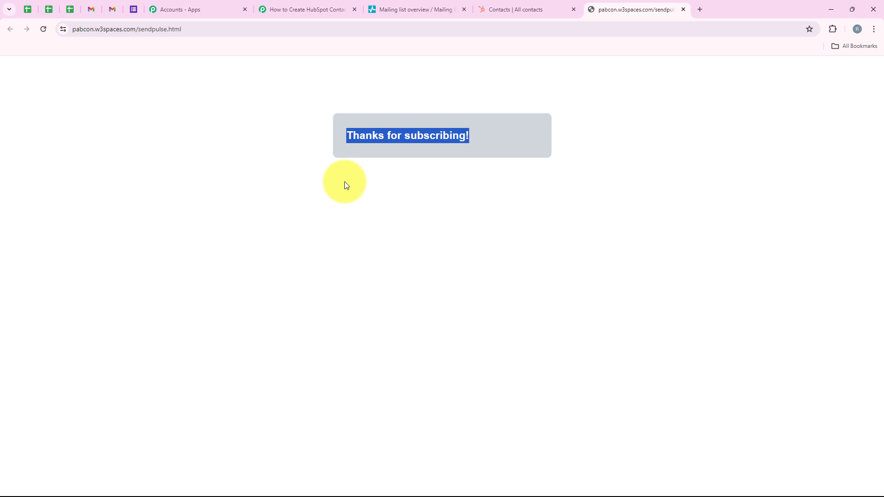
- Refresh the HubSpot contacts list to check for the new subscriber, and go back to Pabbly Connect to review the workflow's steps
click(517, 9)
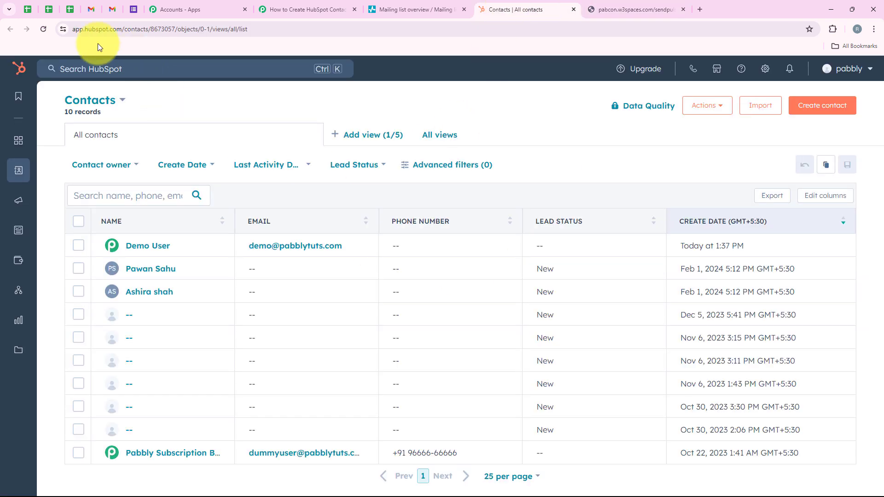
click(44, 29)
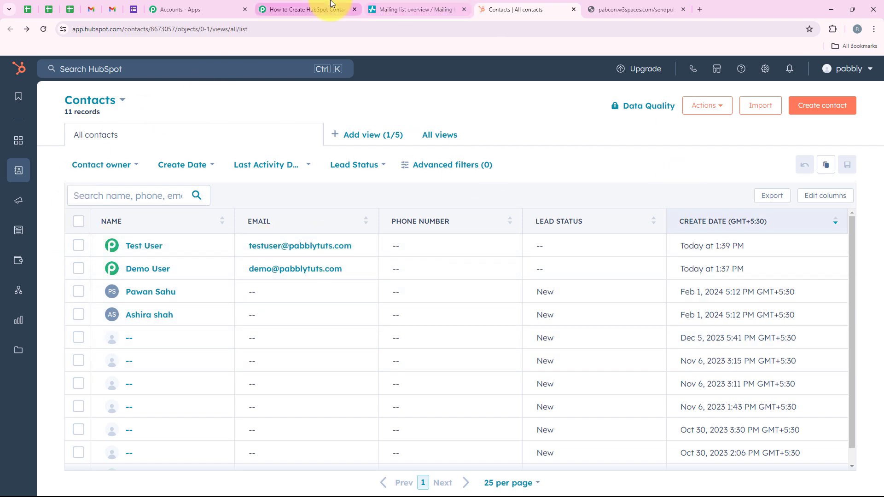
click(301, 9)
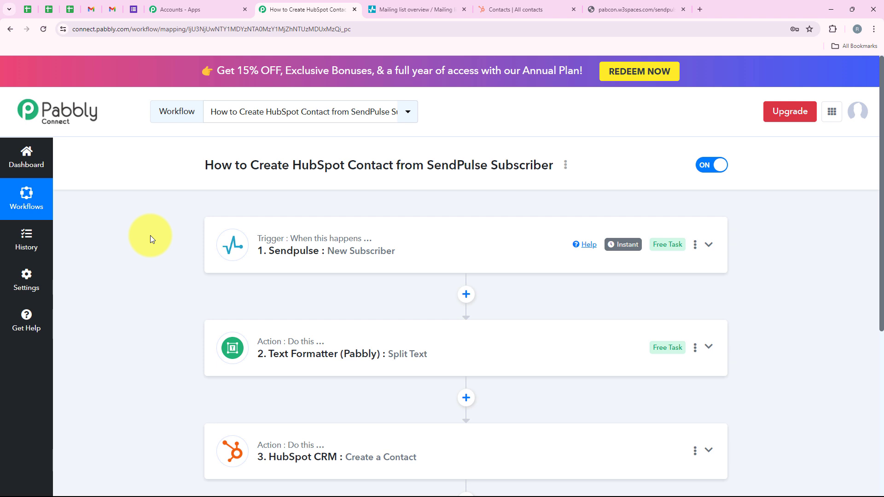
scroll(150, 236, down, 2)
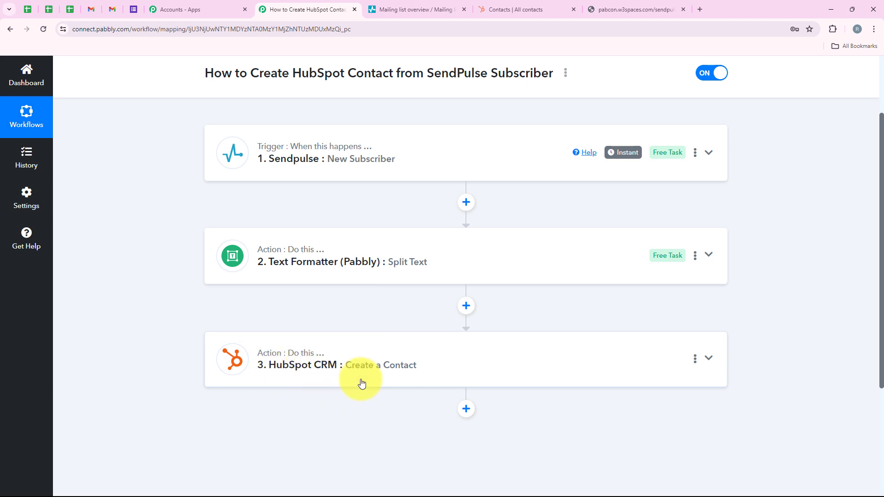
scroll(388, 379, up, 3)
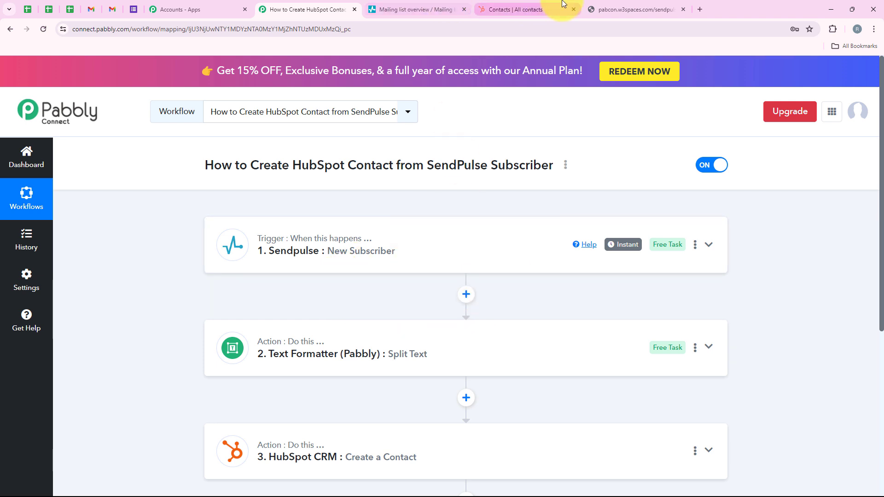
- Select the two newest contacts in the HubSpot contacts list and switch back to the Pabbly Connect workflow
click(525, 9)
click(78, 245)
click(79, 271)
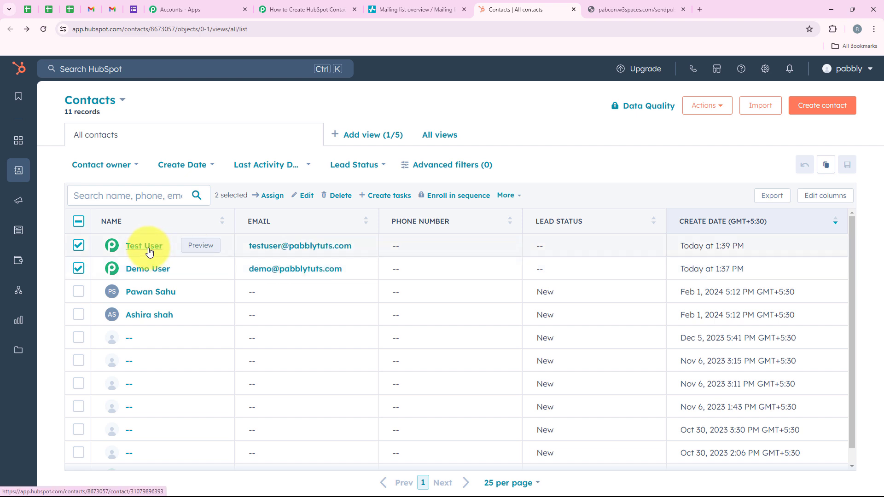
click(284, 8)
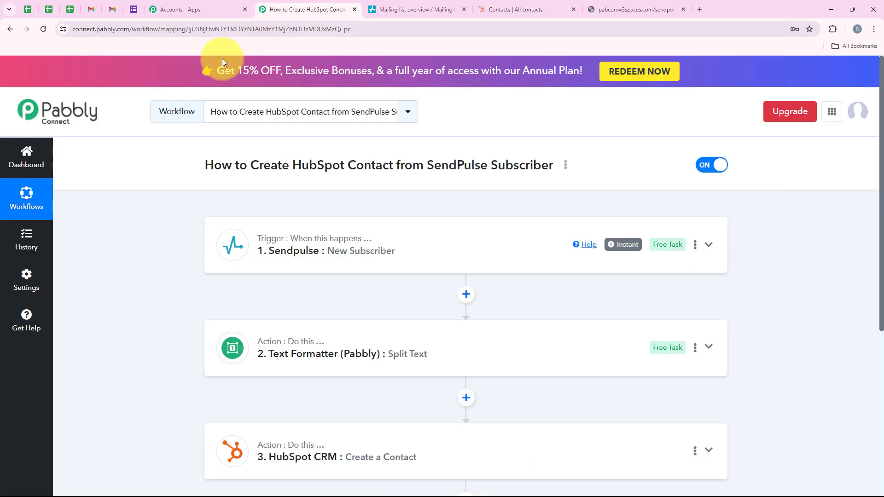